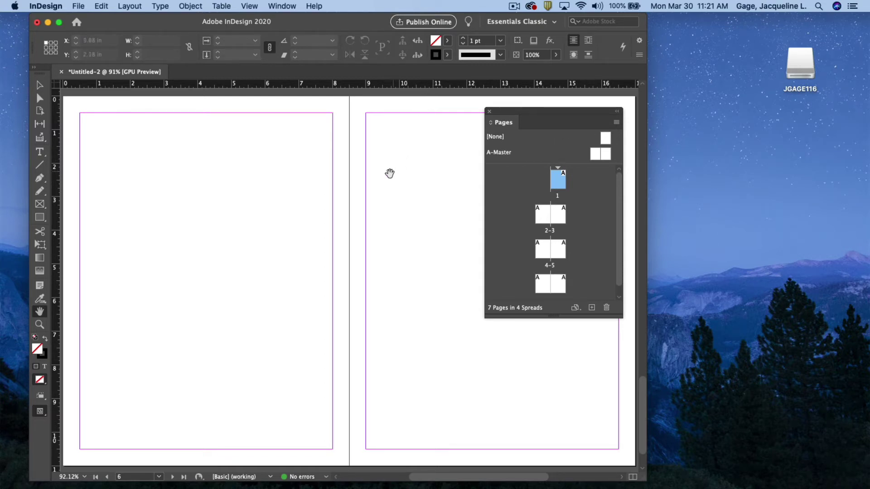
Bring page 1 into view and lengthen the Pages panel until spread 6-7 shows
scroll(388, 174, "up", 15)
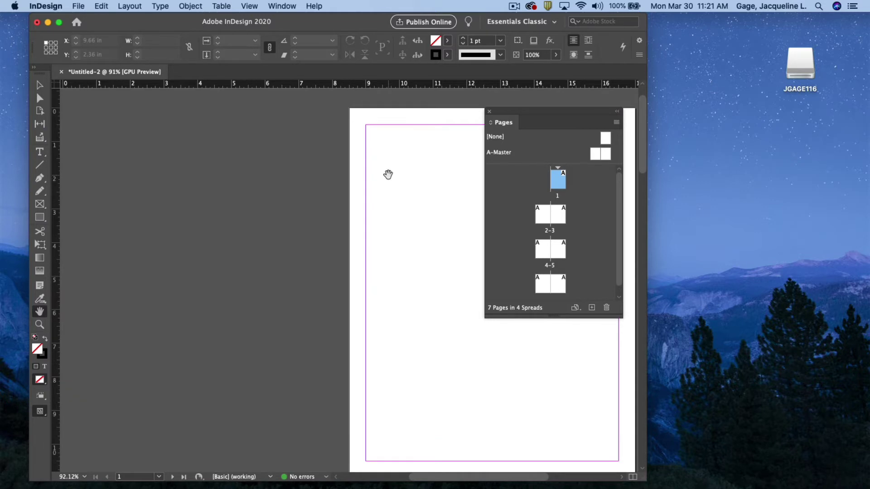
scroll(388, 174, "down", 1)
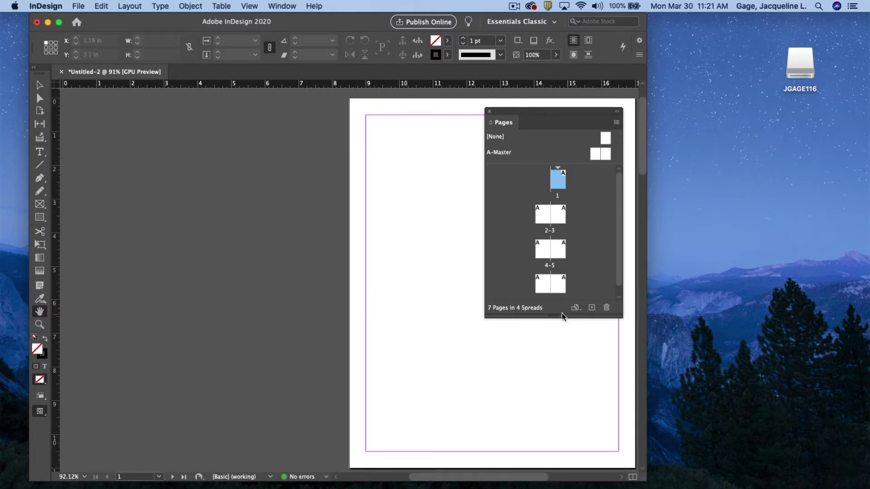
left_click_drag(562, 315, 562, 349)
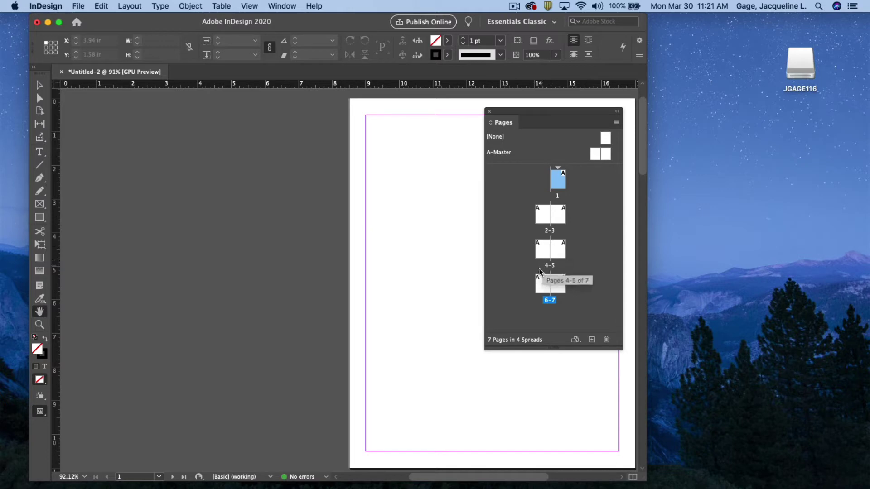
left_click_drag(521, 479, 561, 480)
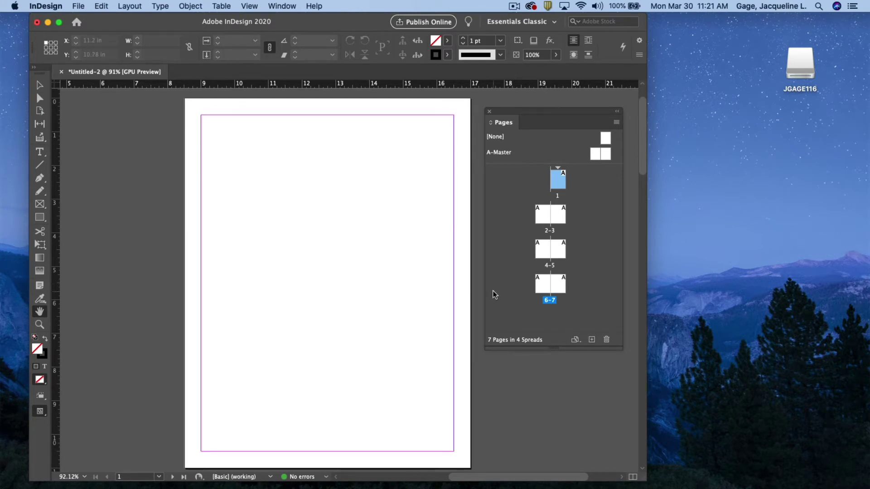
On the A-Master left page, draw a rectangle filled with the C=100 cyan swatch
double_click(594, 157)
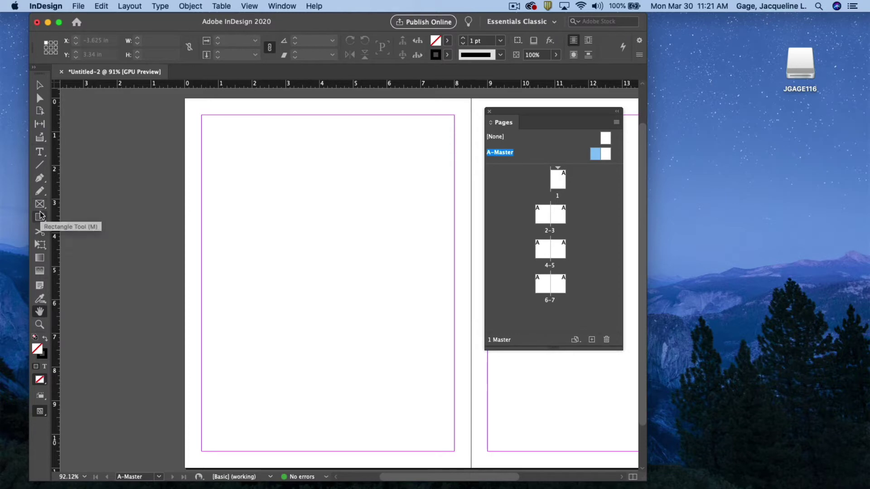
left_click_drag(40, 218, 68, 228)
left_click_drag(240, 179, 328, 283)
left_click(447, 40)
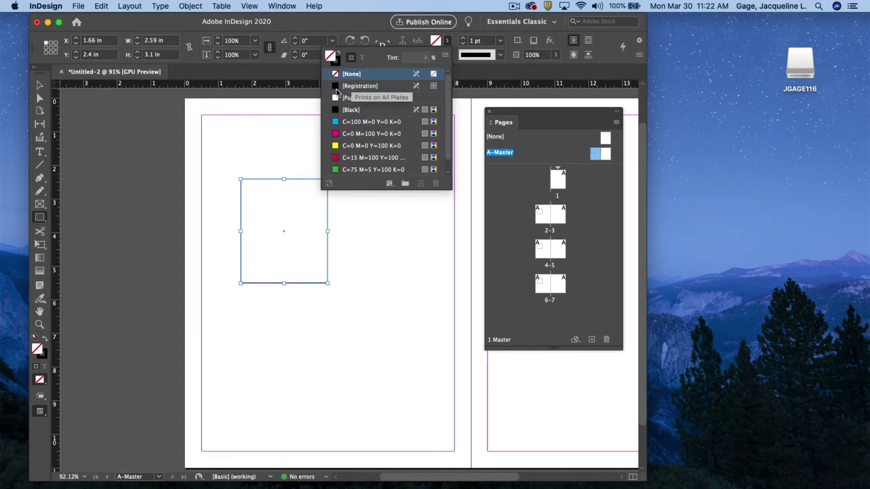
left_click(337, 121)
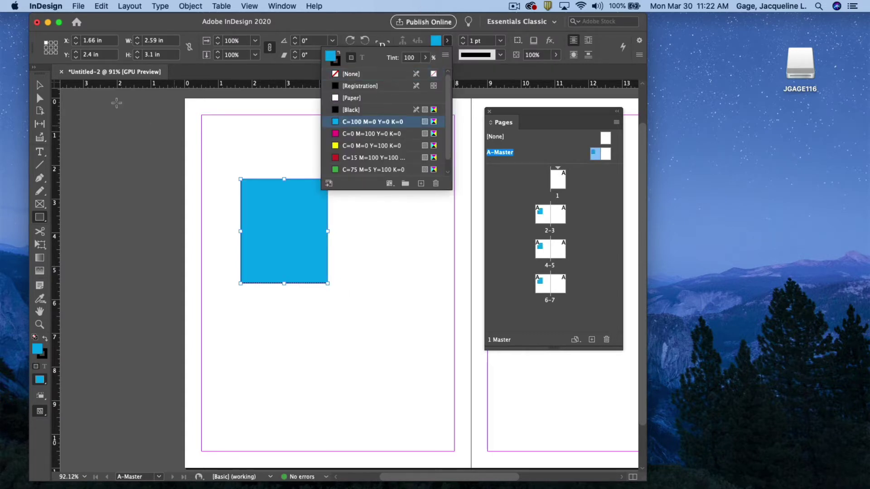
left_click(40, 85)
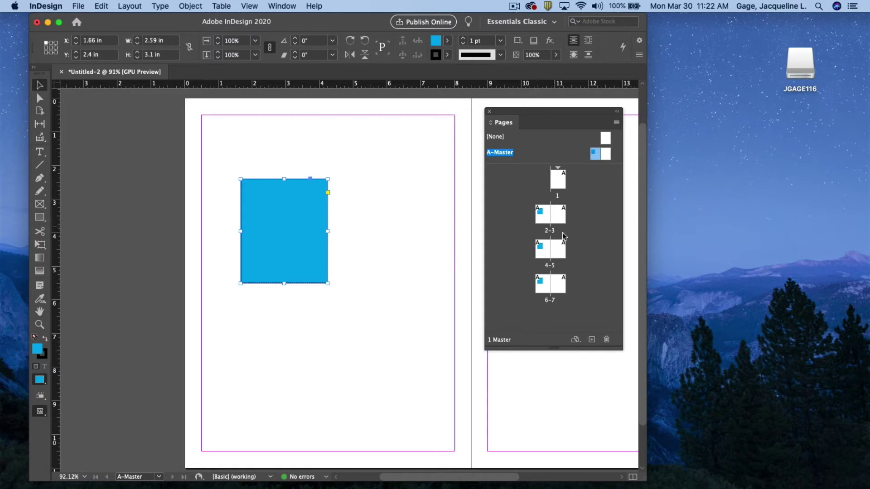
Go to spread 2-3 and scroll down to page 4 to see the inherited cyan rectangle
double_click(546, 221)
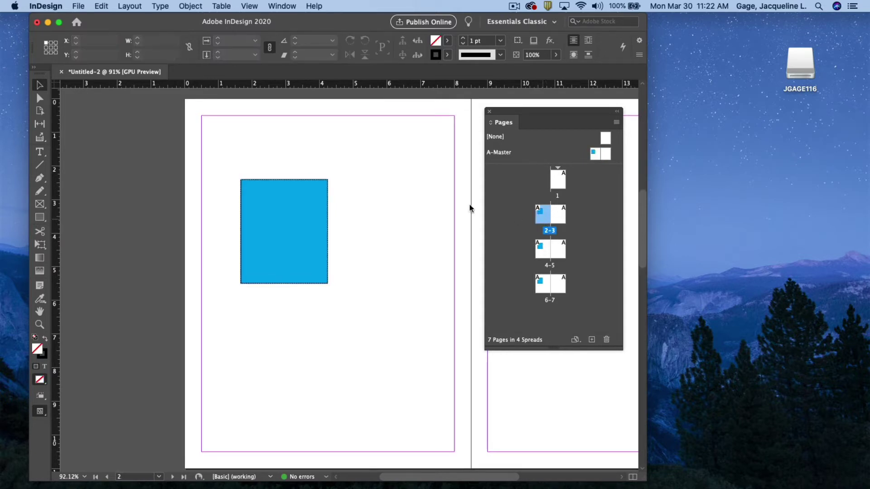
scroll(330, 250, "down", 2)
scroll(326, 254, "down", 10)
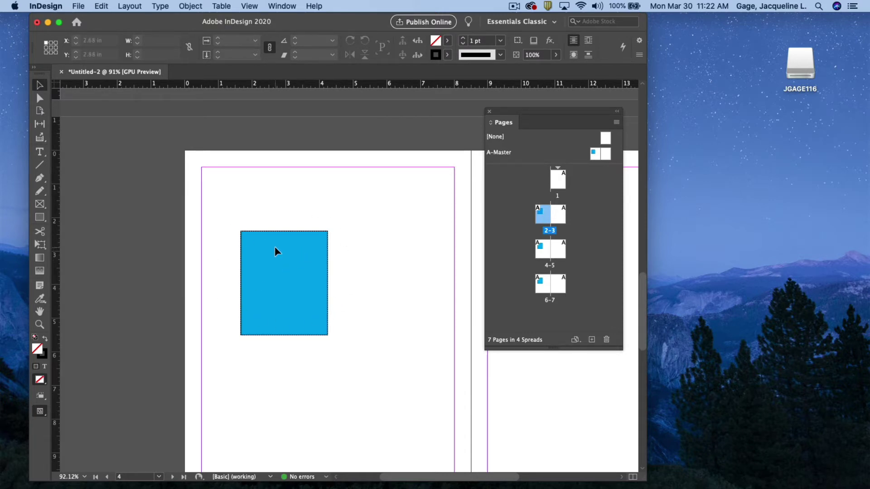
Draw a 3.62 in circle on the A-Master right page filled with C=0 M=0 Y=100 K=0 yellow
double_click(605, 155)
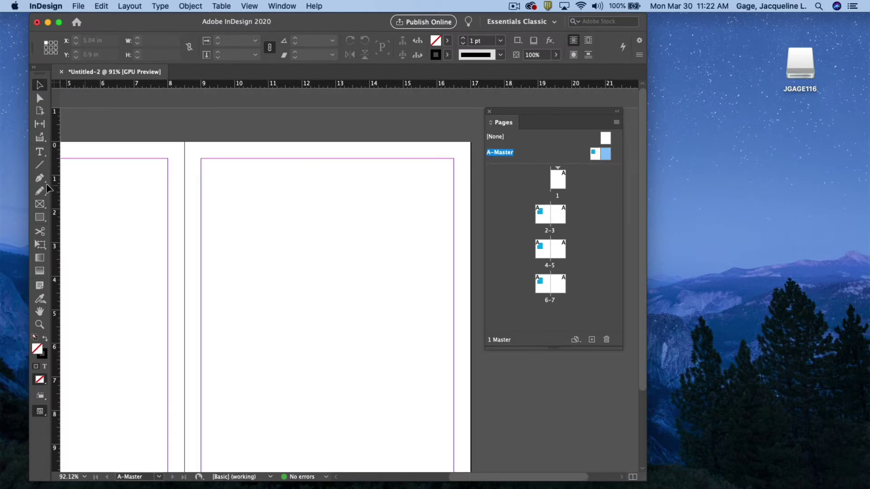
left_click(39, 209)
left_click(41, 217)
left_click(84, 241)
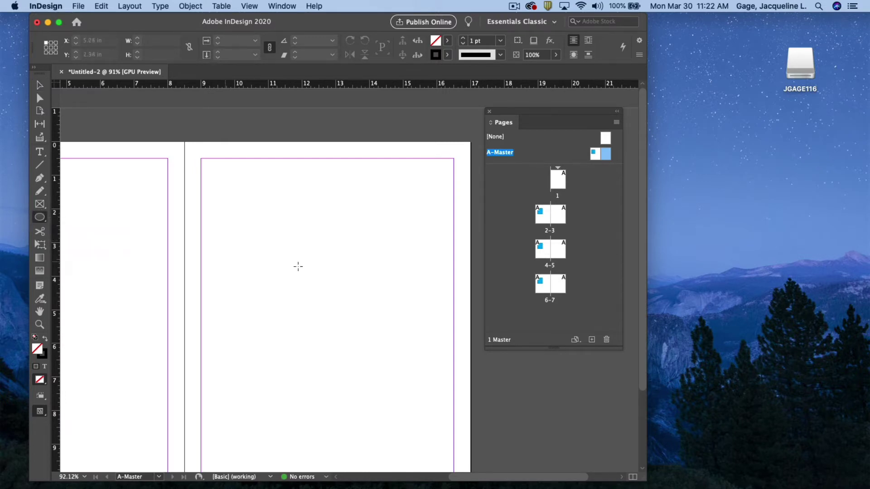
mouse_move(275, 255)
left_mouse_down()
mouse_move(326, 330)
mouse_move(398, 410)
left_mouse_up()
left_click(447, 41)
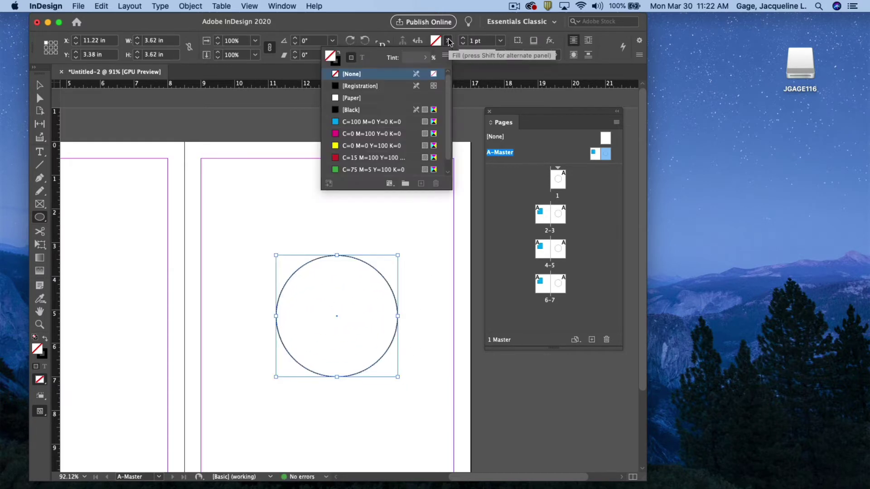
left_click(346, 145)
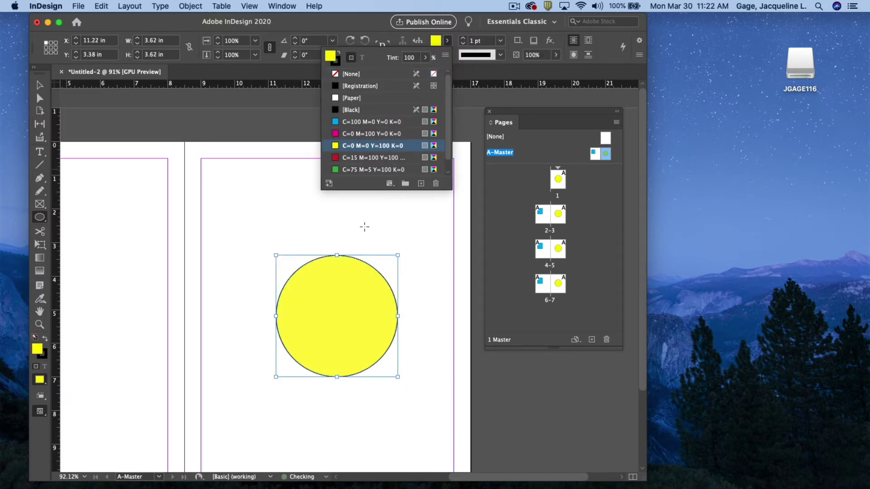
left_click(38, 88)
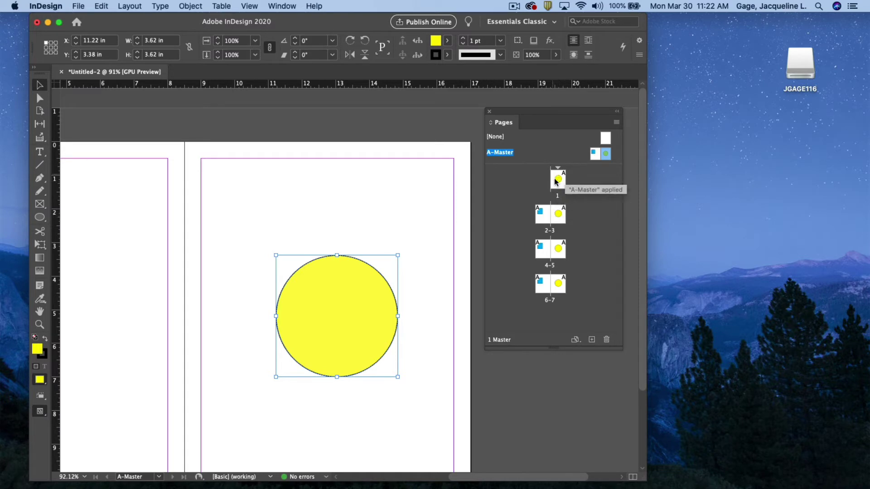
Return to document page 1, fit the page in the window and move the Pages panel aside
double_click(559, 182)
scroll(382, 289, "down", 15)
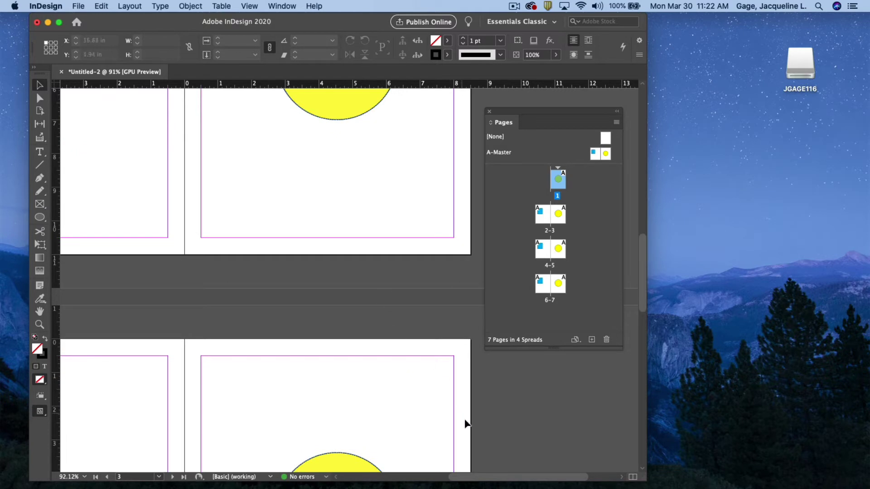
left_click_drag(489, 481, 448, 481)
left_click(250, 10)
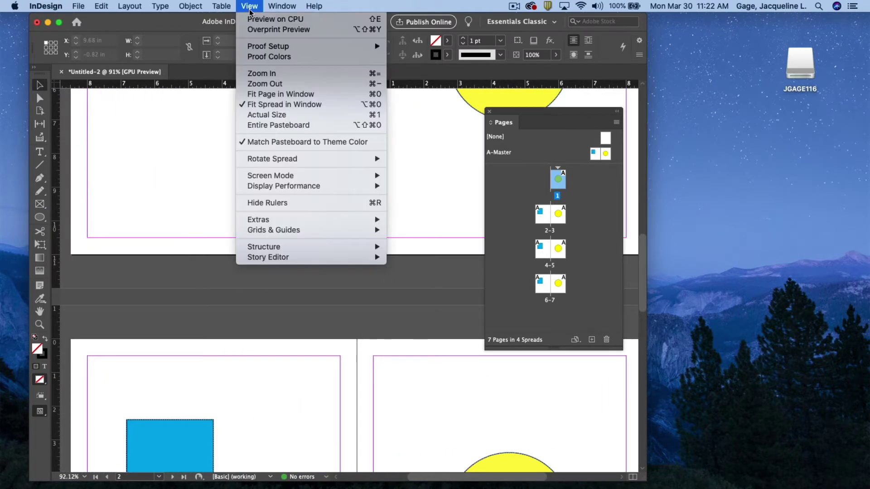
left_click(275, 94)
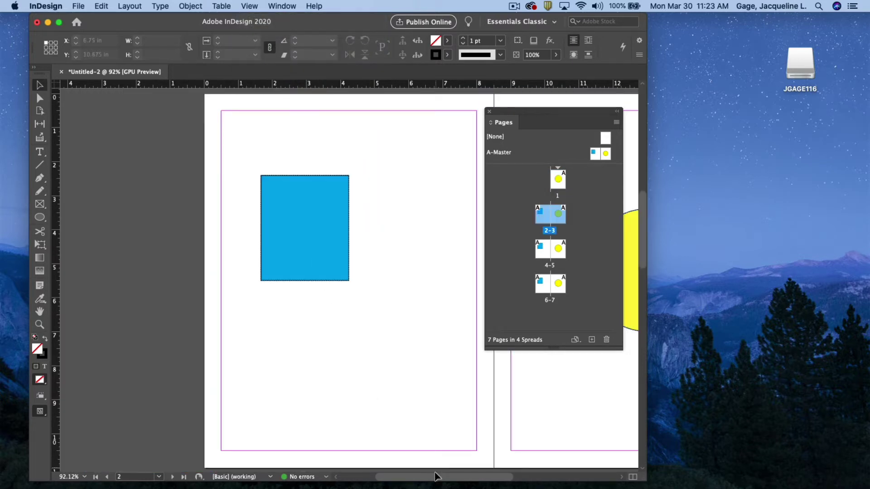
left_click_drag(437, 476, 473, 477)
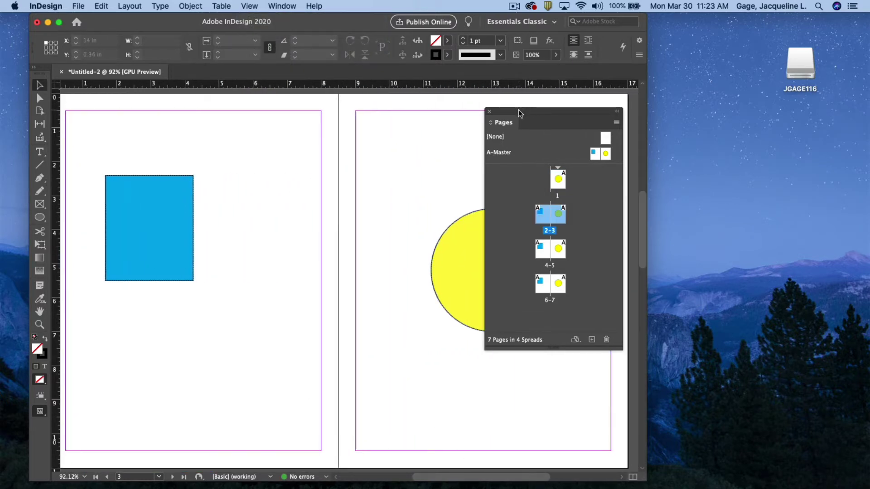
left_click_drag(522, 114, 670, 123)
scroll(433, 279, "down", 15)
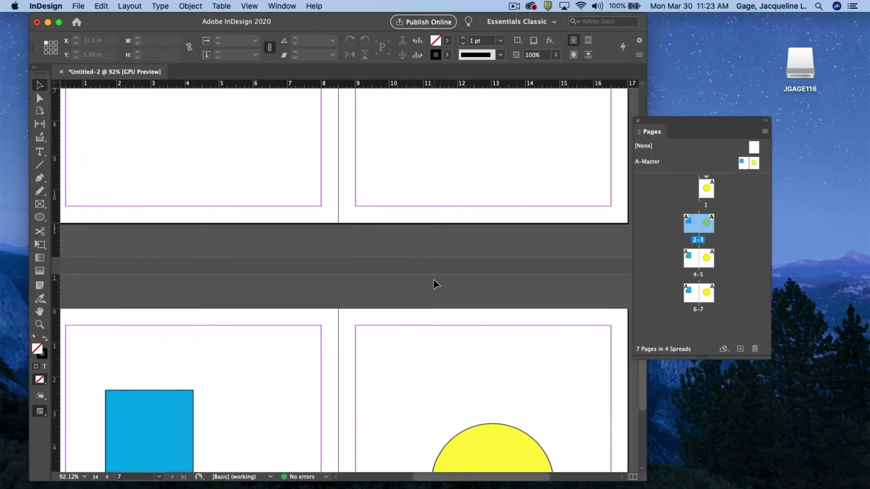
Verify the master's circle and rectangle can't be marquee-selected on document pages
left_click_drag(458, 282, 561, 398)
left_click_drag(146, 284, 256, 382)
left_click_drag(138, 254, 250, 382)
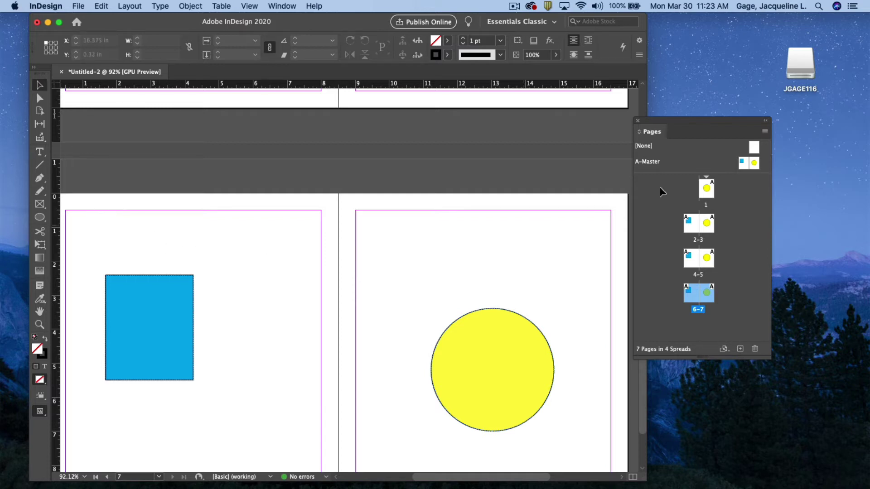
scroll(500, 241, "up", 10)
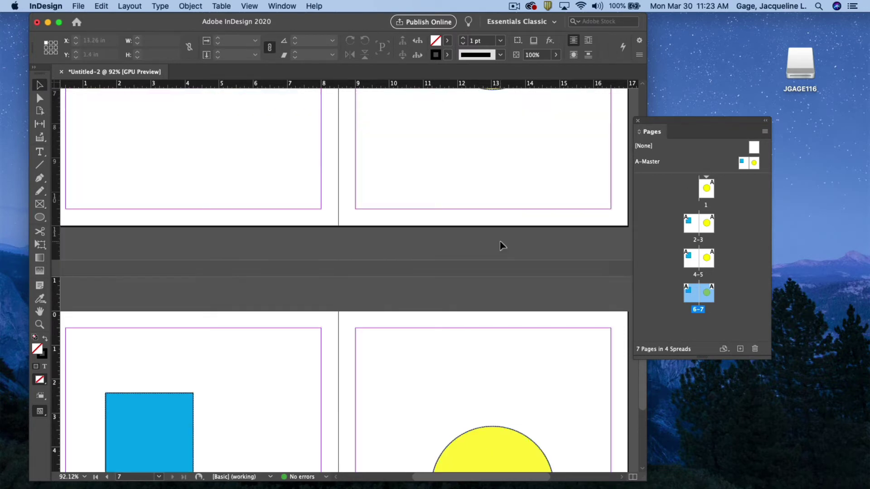
scroll(499, 241, "up", 1)
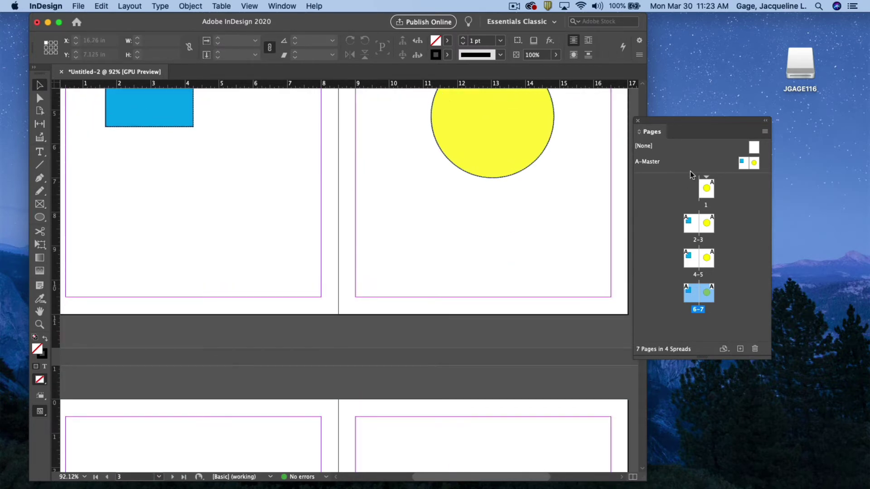
On A-Master, delete the yellow circle and blue rectangle, then undo twice to restore both
double_click(754, 163)
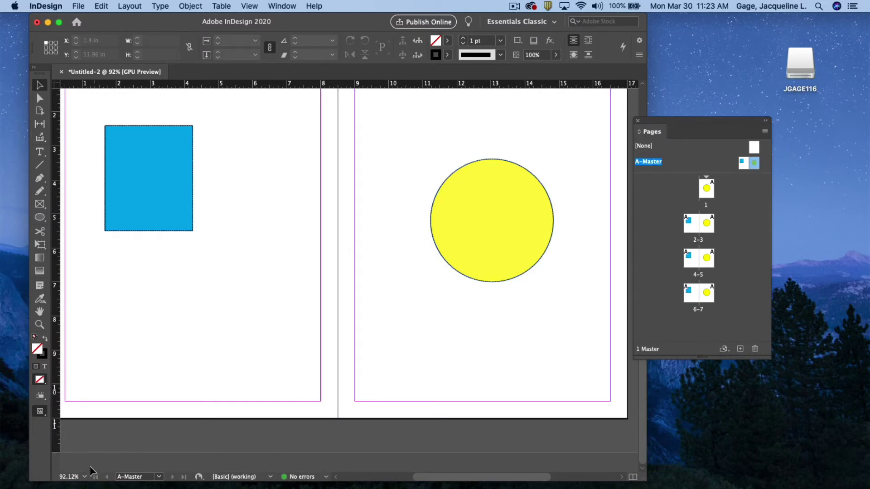
left_click(458, 233)
key("Delete")
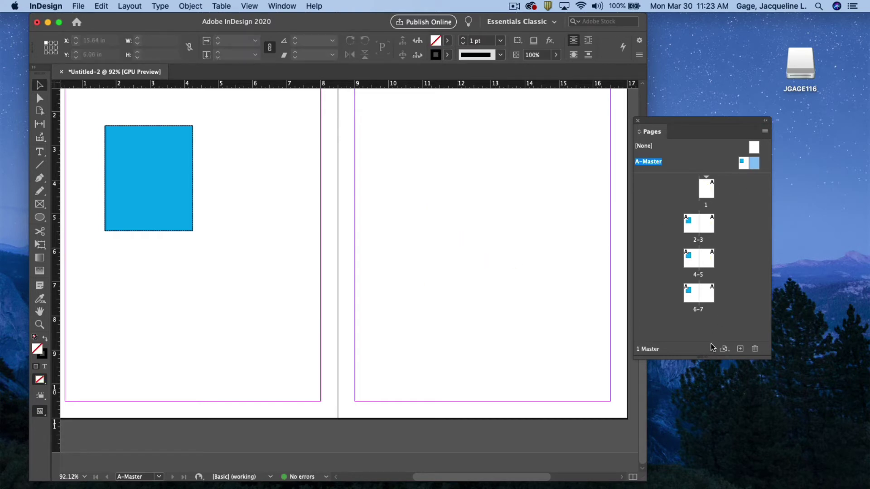
left_click(179, 188)
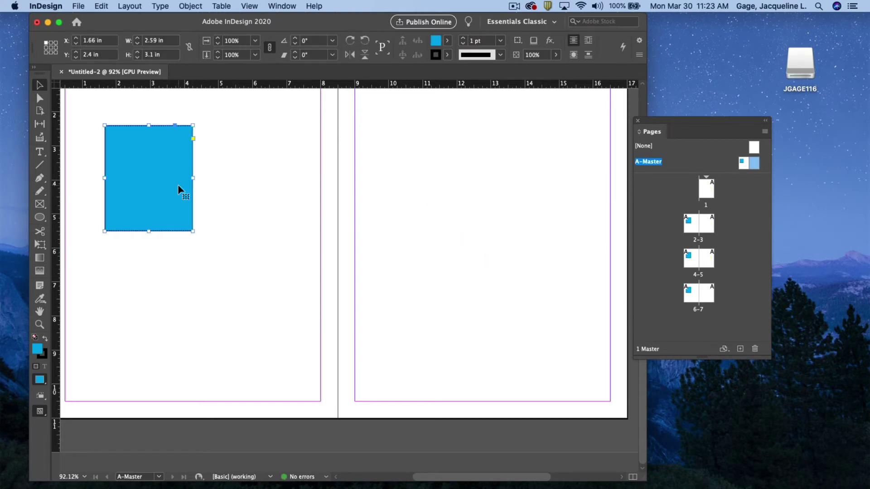
key("Delete")
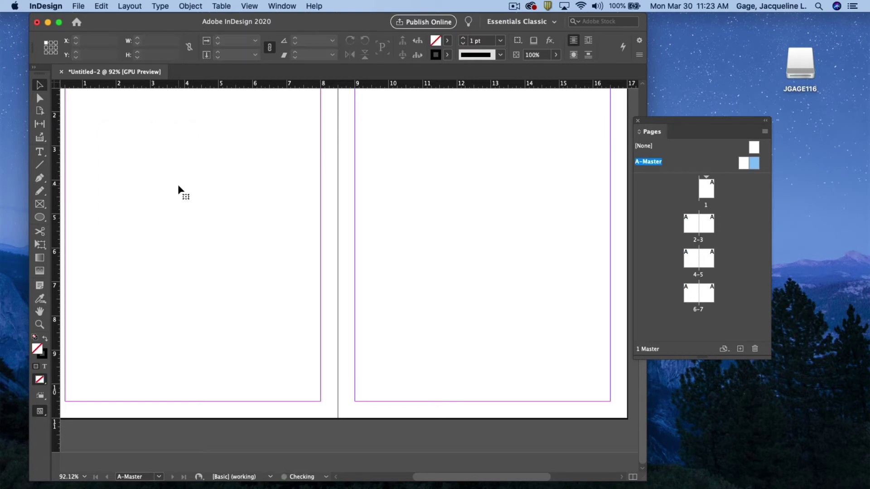
key("super+z")
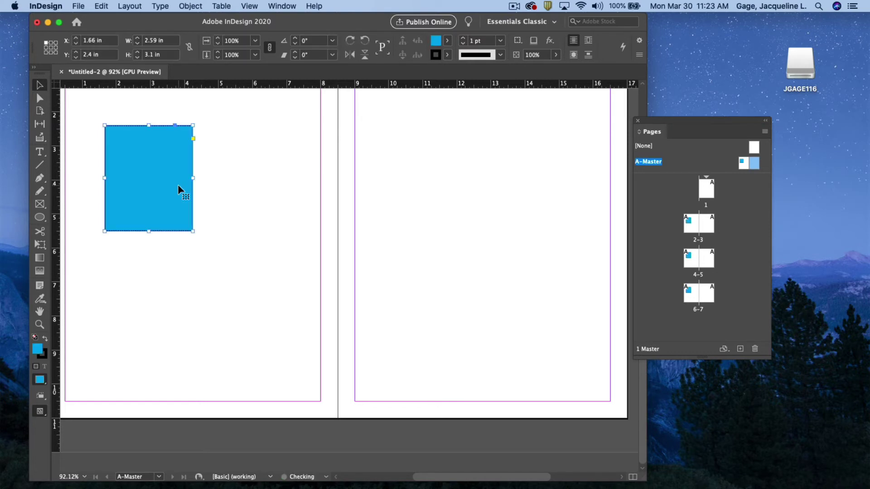
key("super+z")
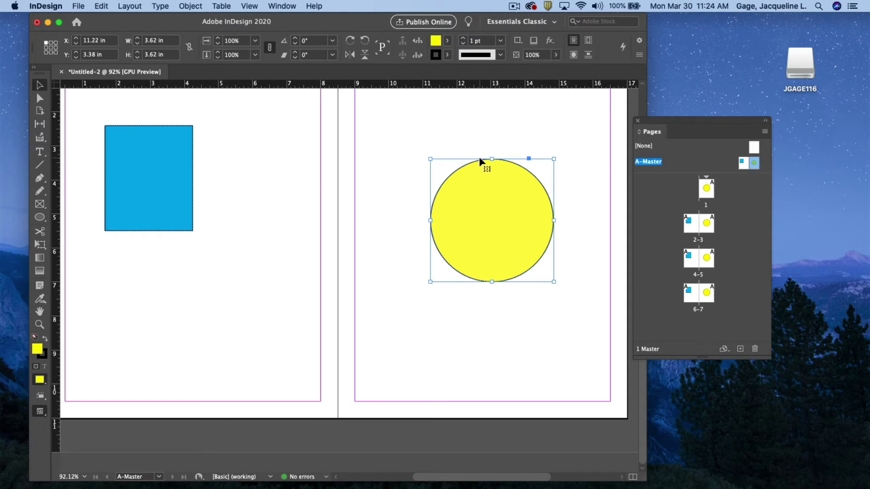
scroll(402, 203, "up", 1)
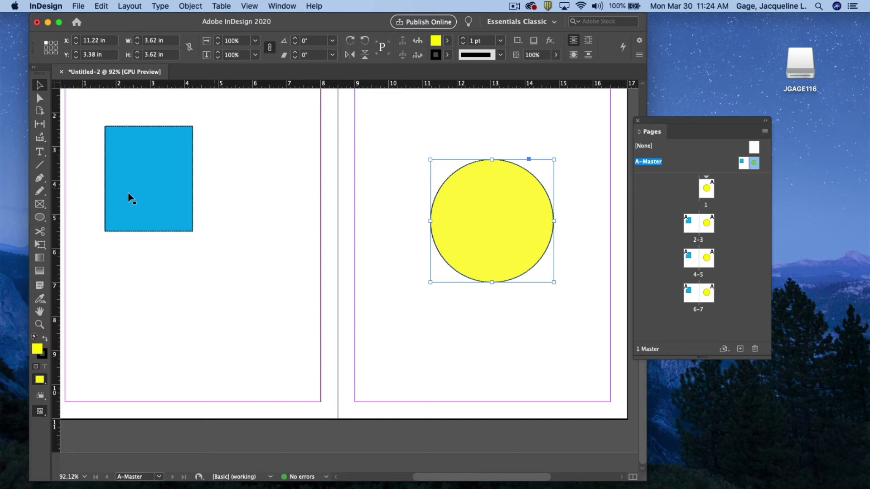
Pan the view, reposition the Pages panel and go to spread 2-3 to see the master shapes
left_click(39, 311)
left_click_drag(246, 270, 249, 309)
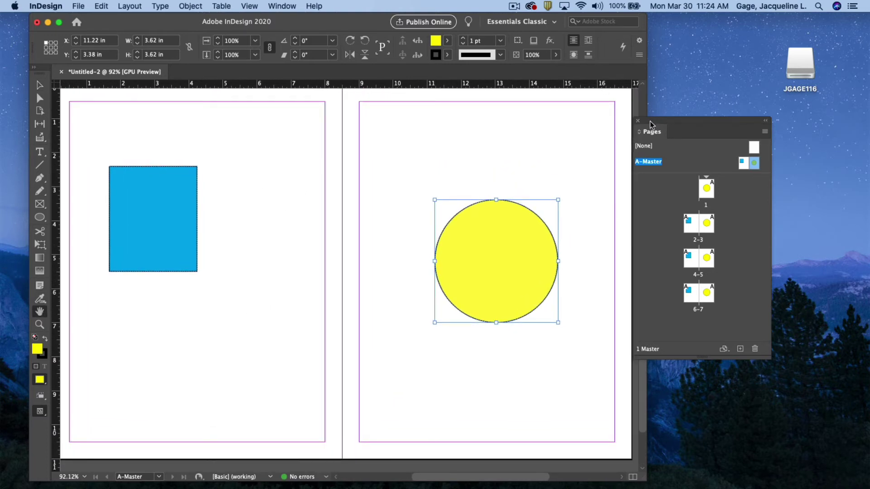
left_click_drag(651, 120, 694, 113)
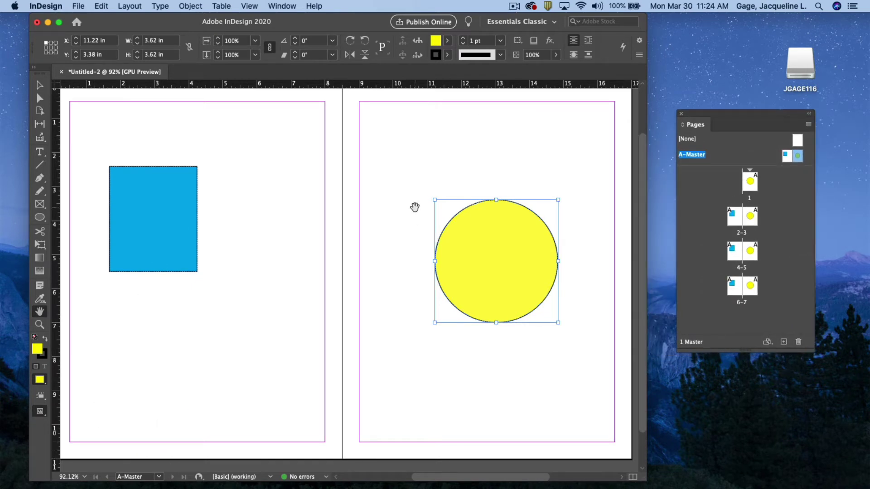
double_click(733, 216)
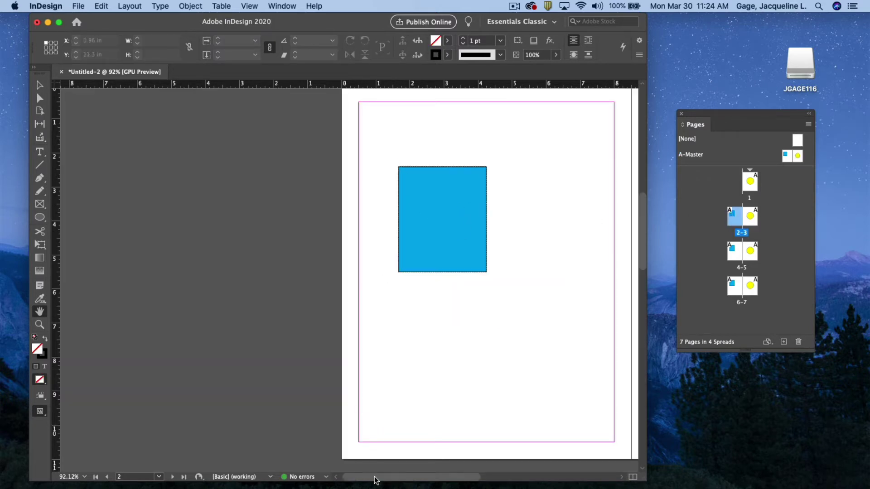
left_click_drag(376, 479, 448, 479)
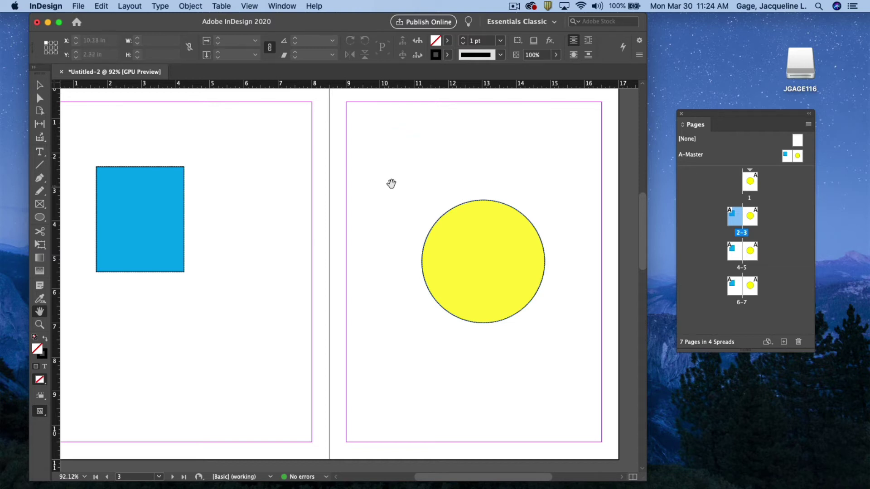
left_click_drag(738, 115, 558, 119)
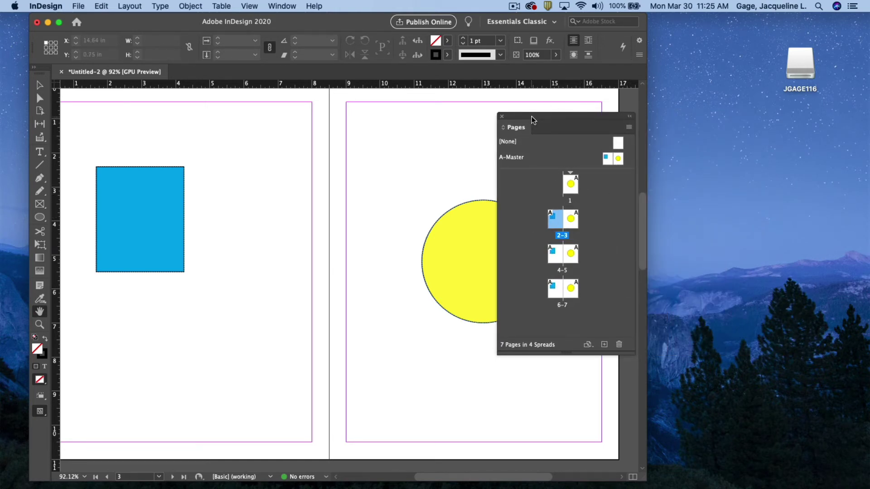
Move the Pages panel off the circle, widen the window and open the A-Master spread
left_click_drag(532, 116, 623, 94)
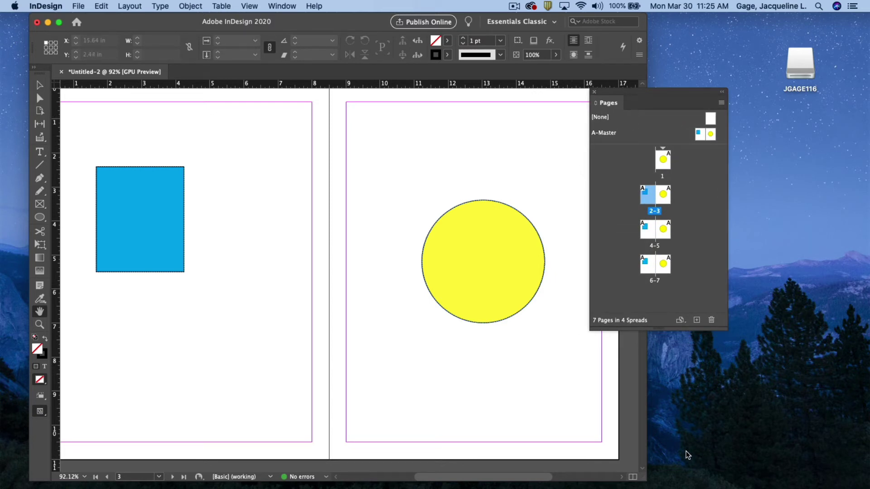
left_click_drag(646, 480, 723, 481)
scroll(630, 472, "left", 5)
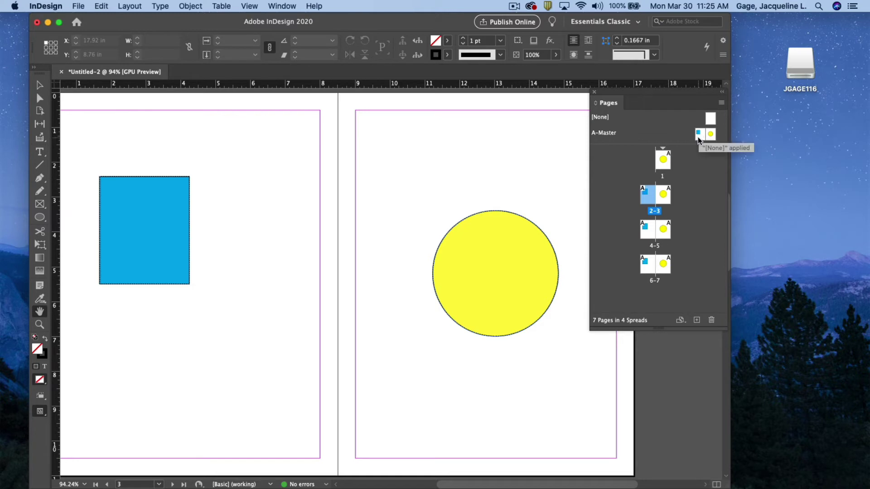
double_click(697, 136)
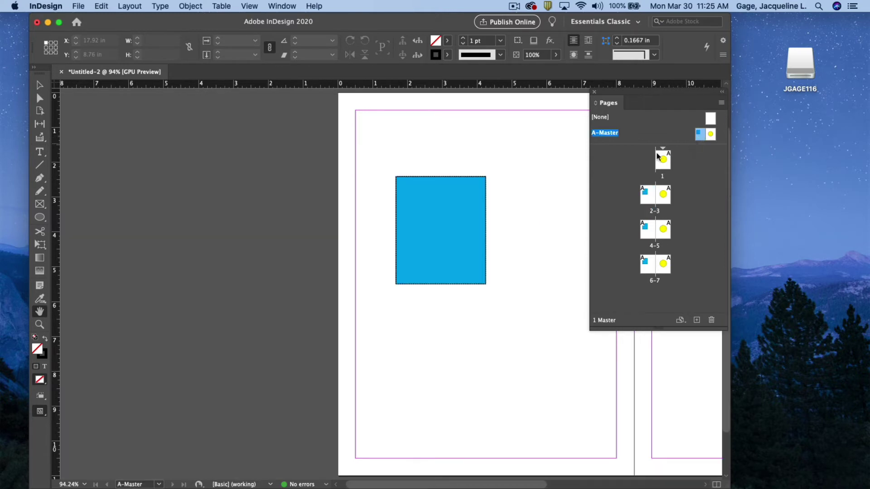
left_click_drag(400, 486, 476, 477)
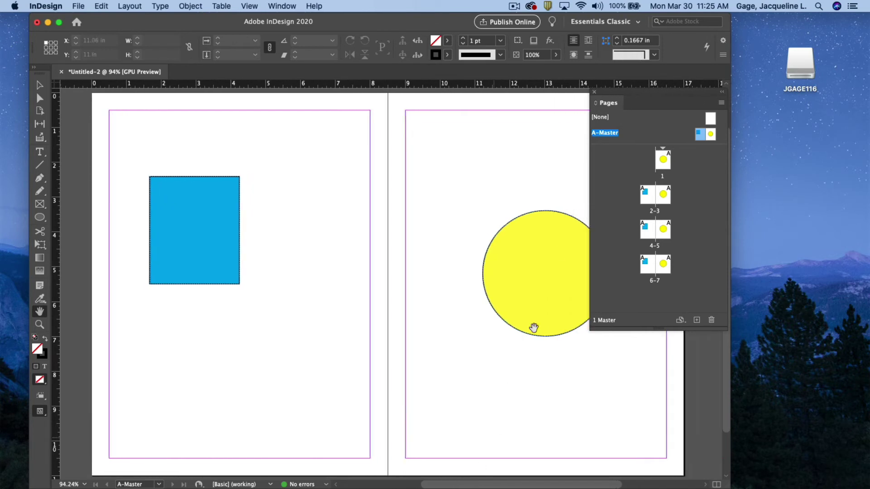
left_click_drag(606, 91, 704, 81)
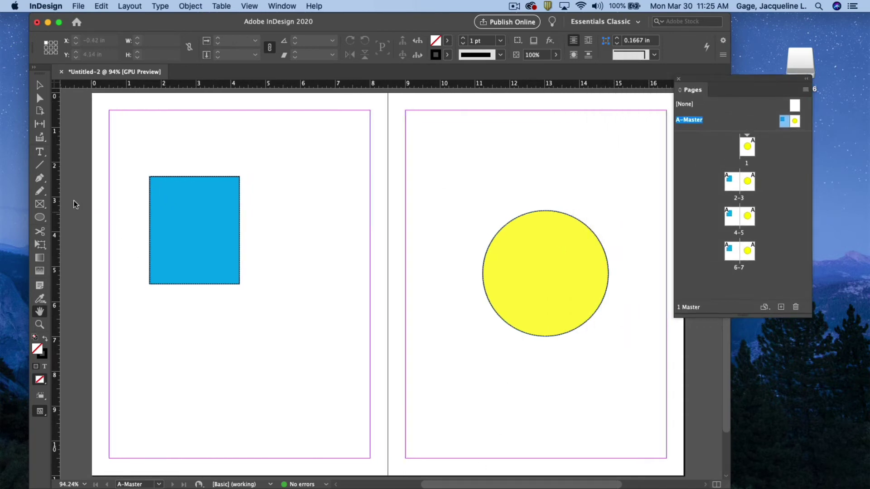
Draw a text frame at the bottom of the left master page holding a Current Page Number marker
left_click(40, 152)
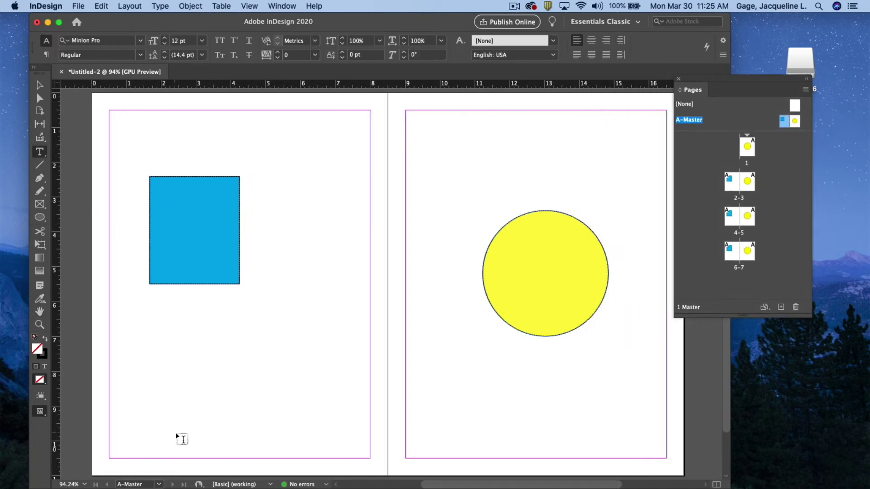
left_click_drag(172, 434, 296, 458)
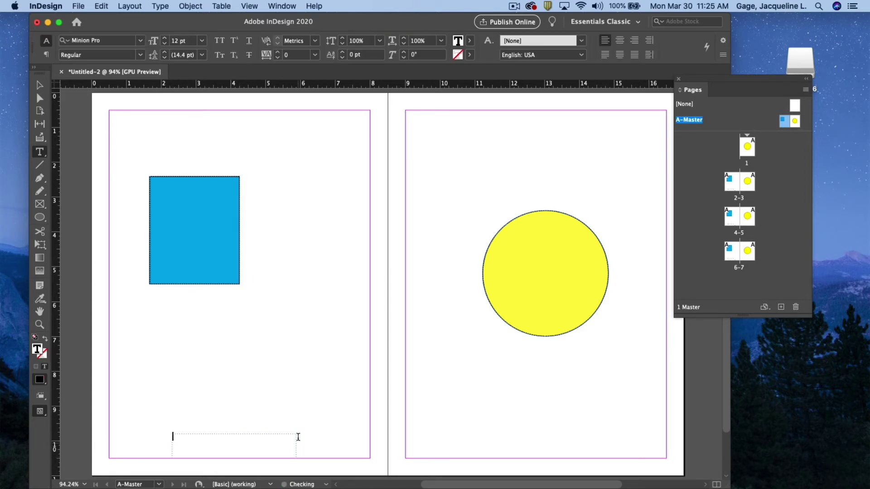
left_click(160, 6)
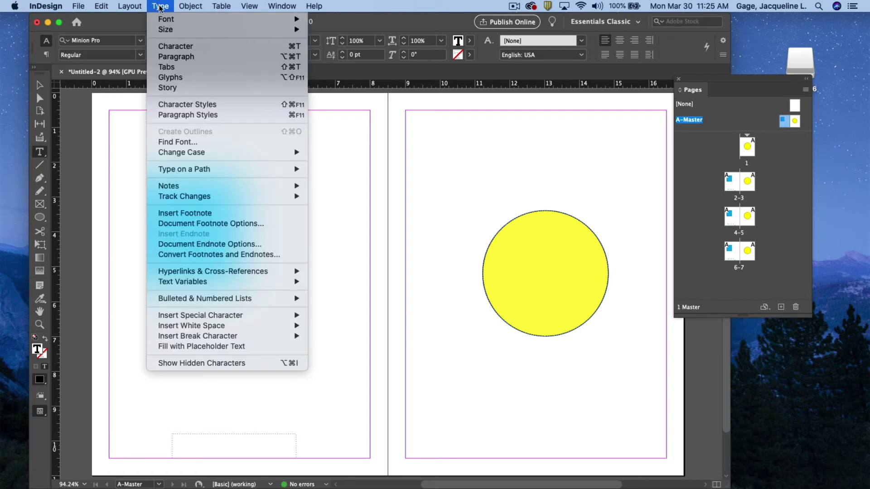
mouse_move(174, 316)
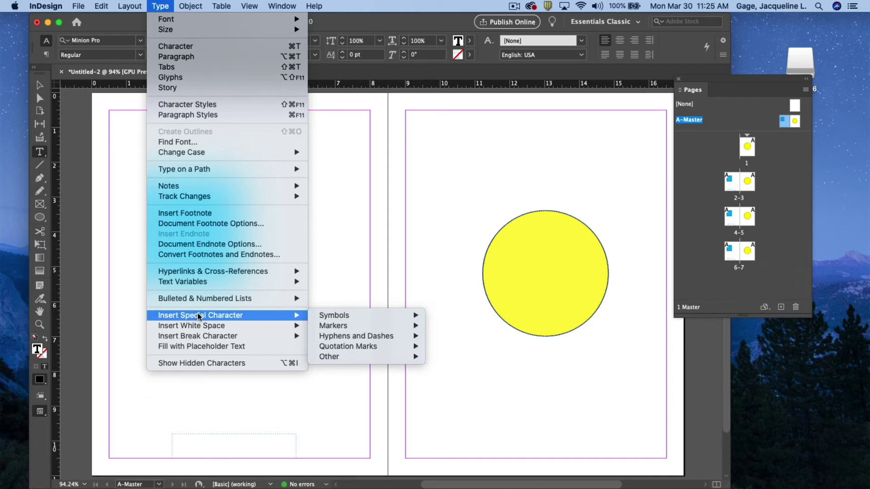
mouse_move(332, 330)
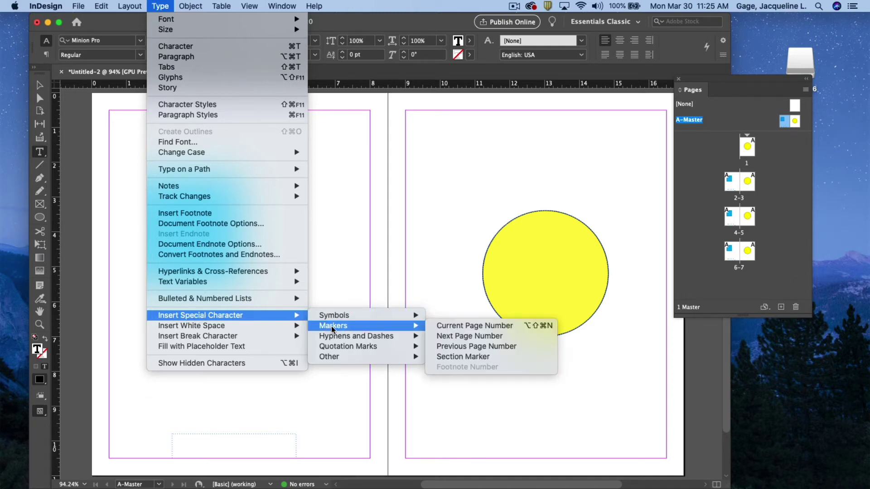
left_click(457, 324)
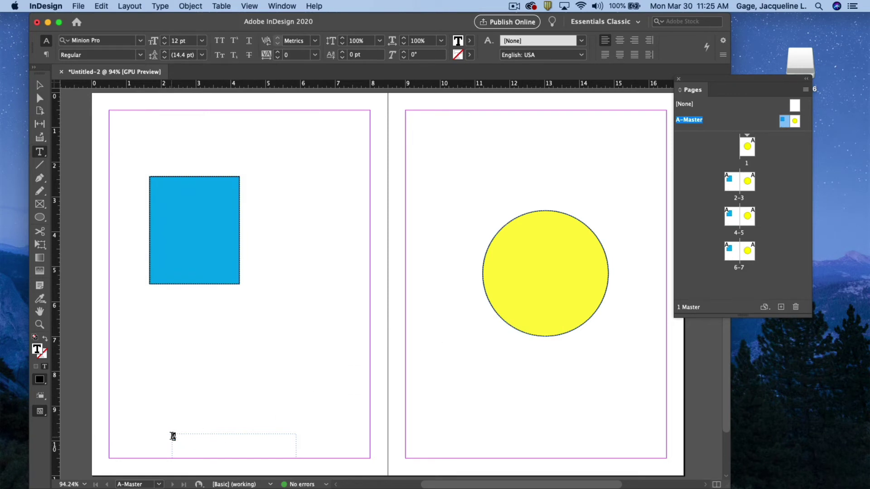
Make the left page number 36 pt and centre it in its frame
double_click(172, 437)
left_click(202, 41)
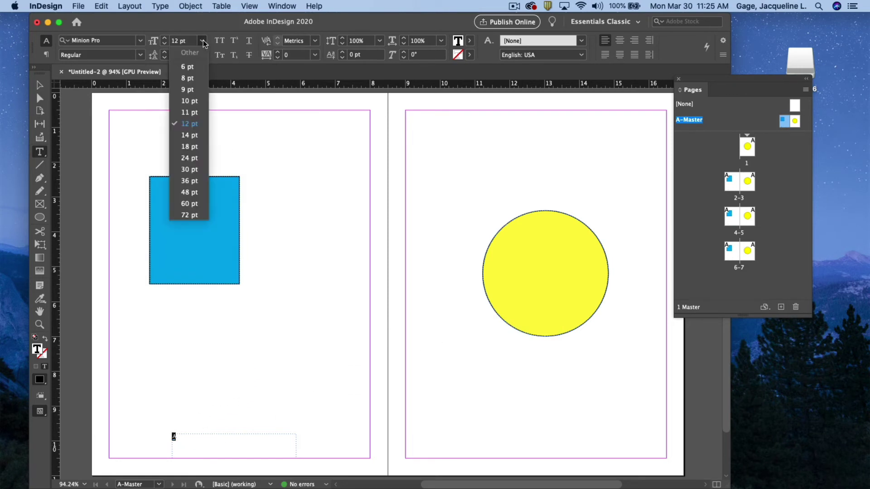
left_click(190, 180)
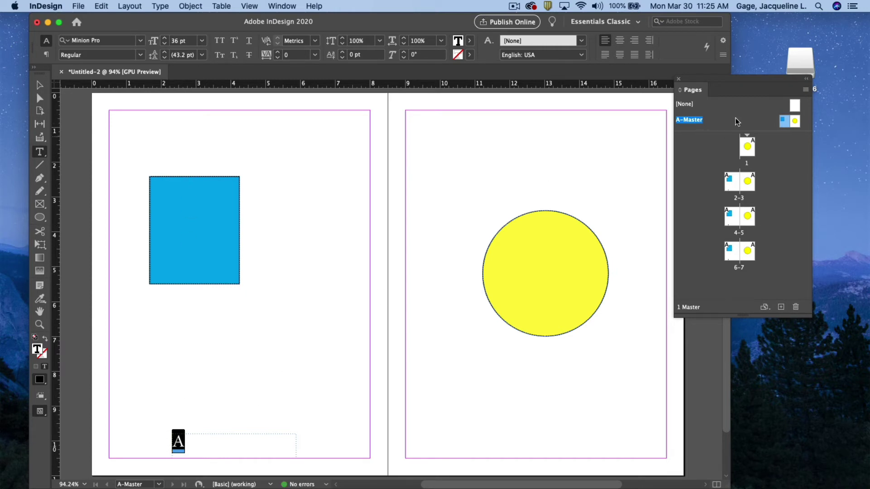
left_click_drag(789, 110, 790, 112)
left_click(621, 41)
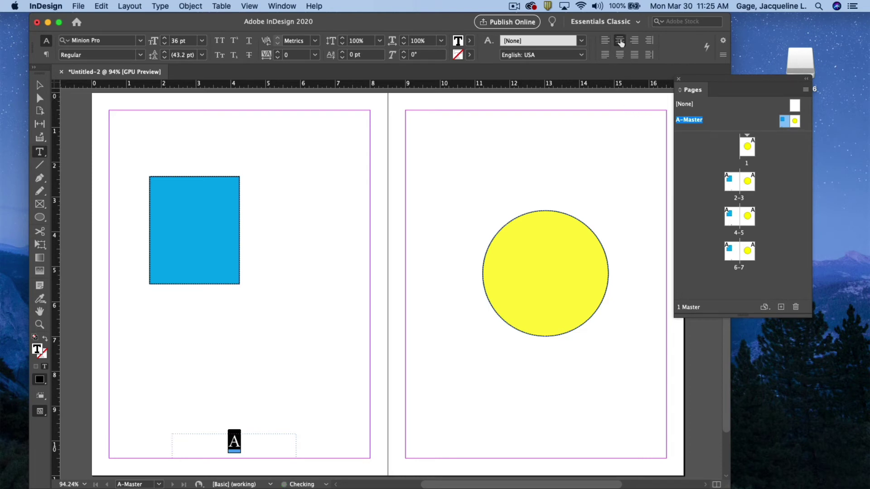
left_click(39, 85)
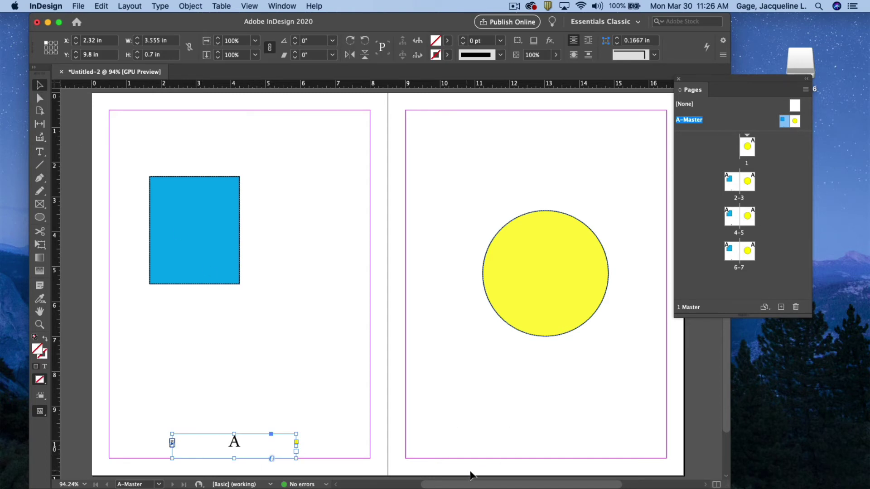
Draw a text frame at the bottom of the right master page with a Current Page Number marker
left_click_drag(483, 484, 494, 484)
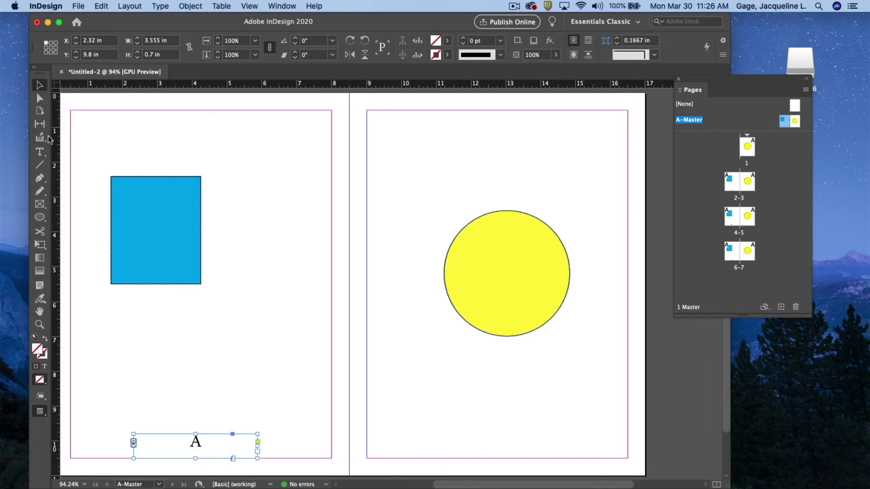
left_click(39, 152)
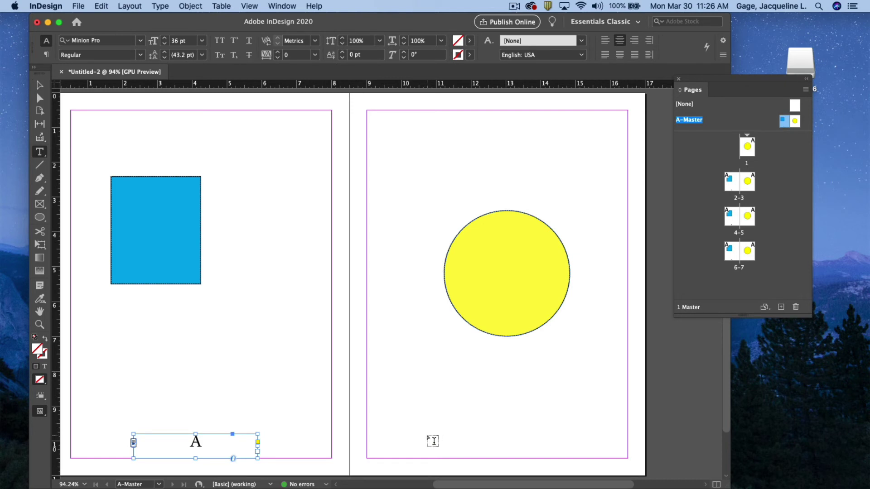
left_click_drag(429, 434, 570, 457)
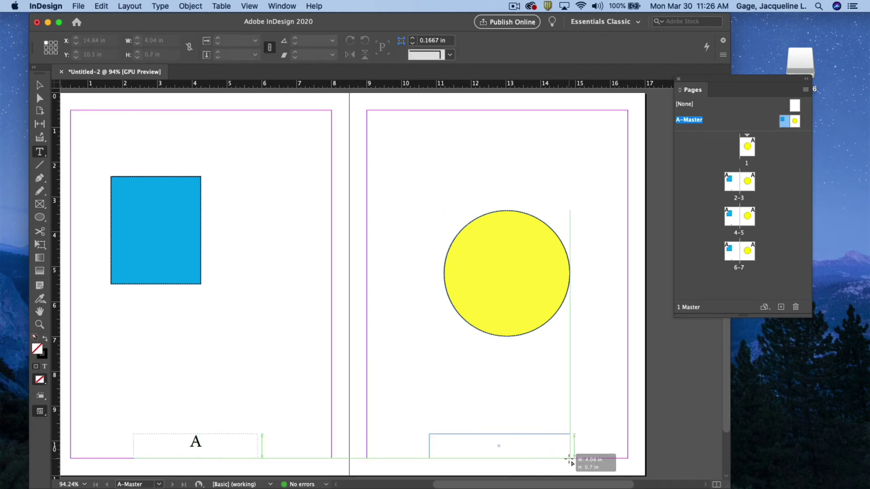
left_click(160, 6)
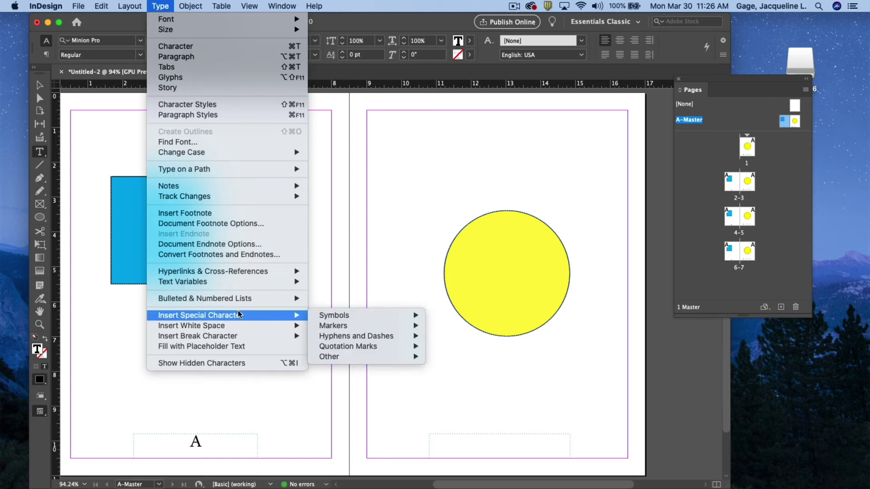
mouse_move(332, 328)
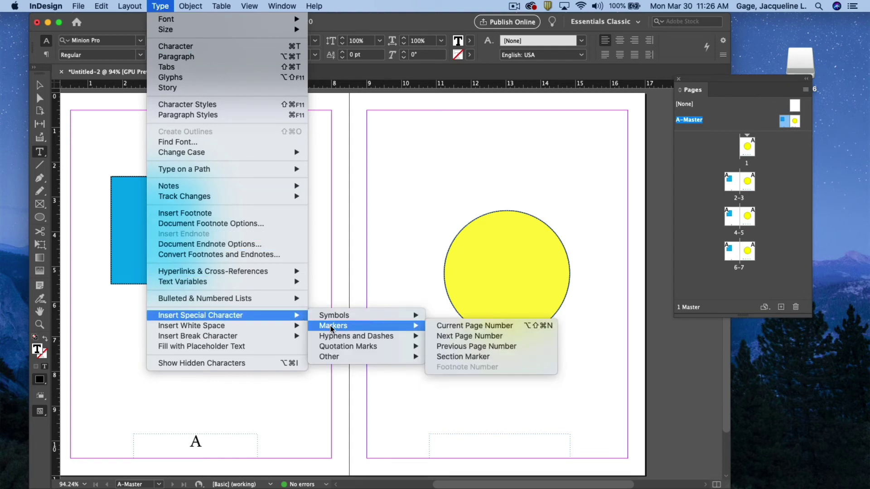
left_click(450, 330)
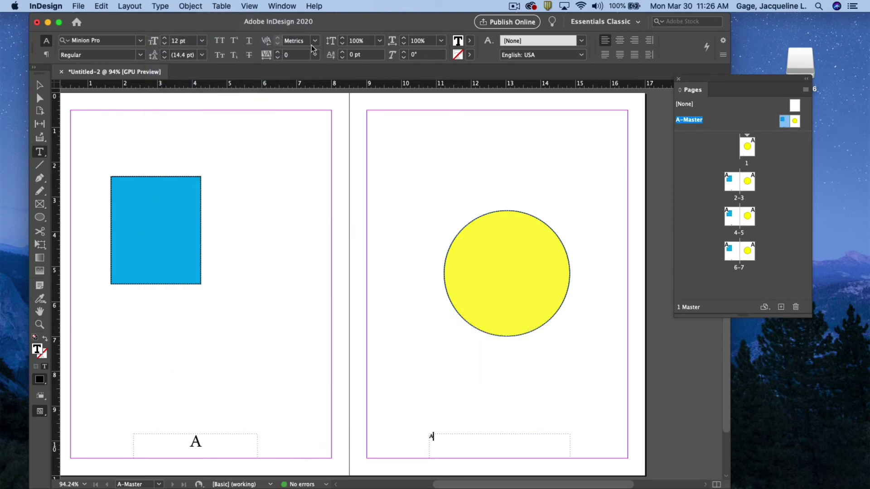
Centre the right page number and set it to 36 pt
left_click(620, 40)
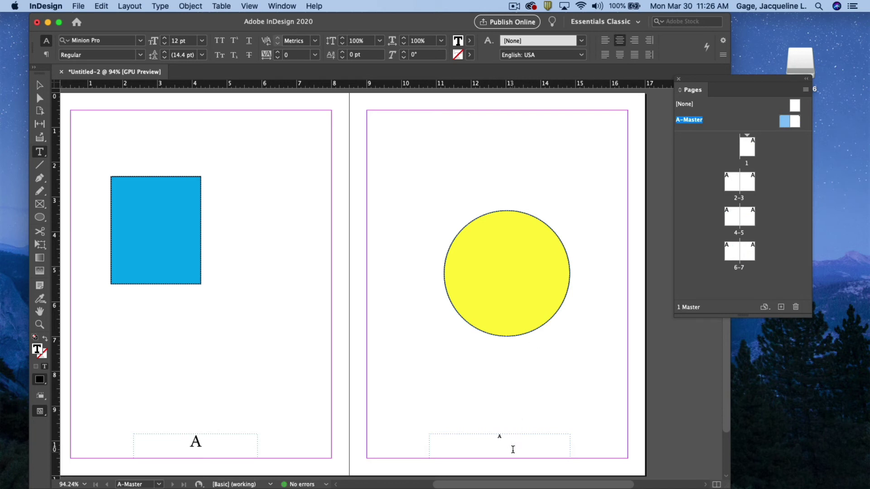
double_click(508, 435)
left_click_drag(204, 442, 184, 441)
left_click_drag(503, 436, 495, 436)
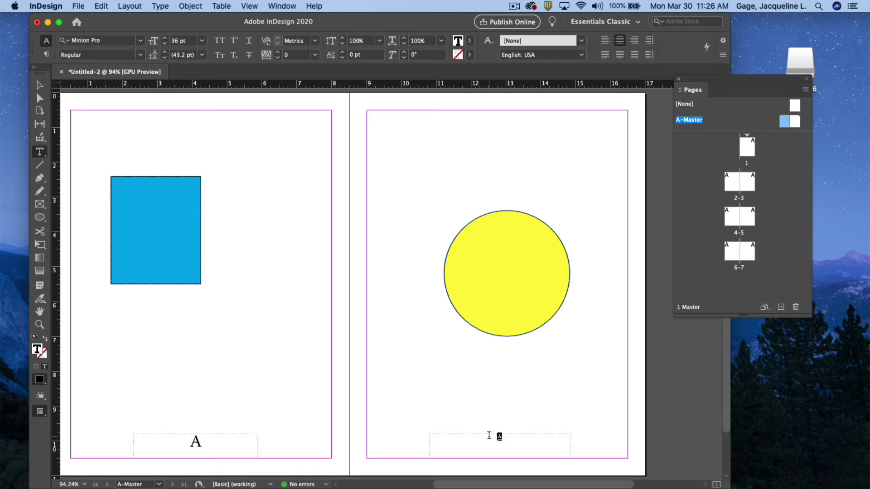
left_click(202, 42)
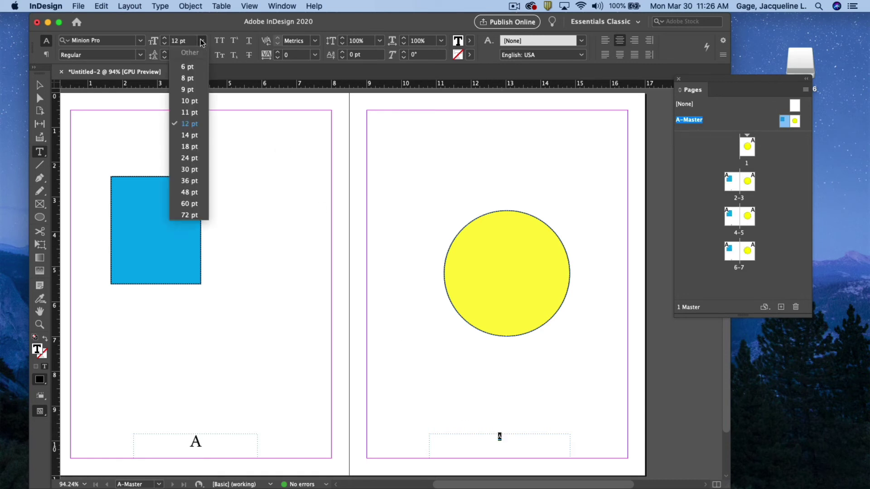
left_click(194, 182)
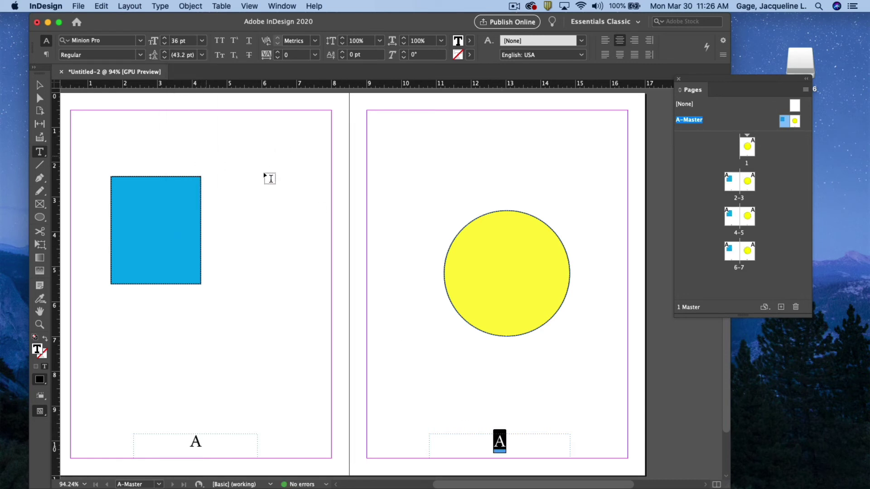
left_click(40, 84)
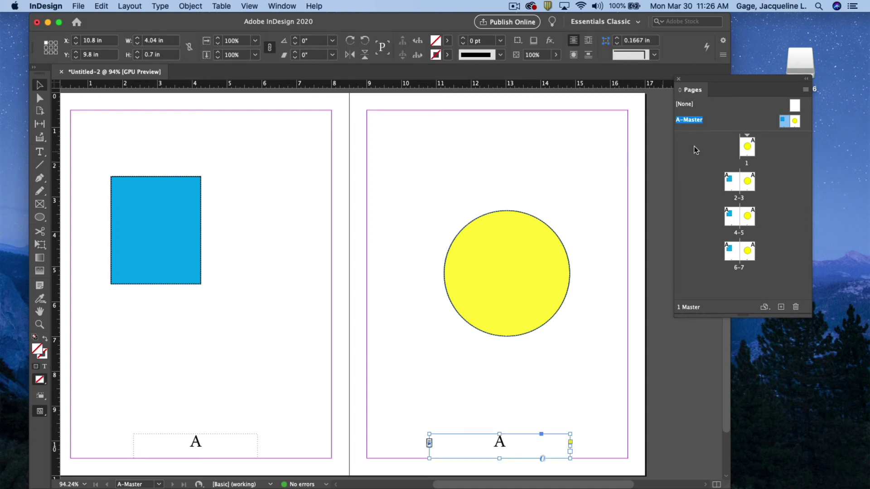
Go to document page 1 and scroll through spreads 2-3, 4-5 and 6-7 checking each page number
double_click(747, 154)
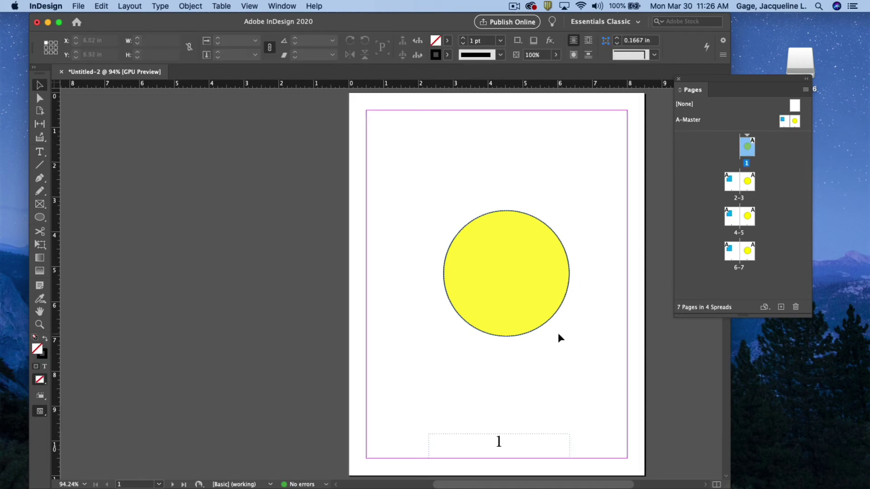
scroll(518, 397, "down", 10)
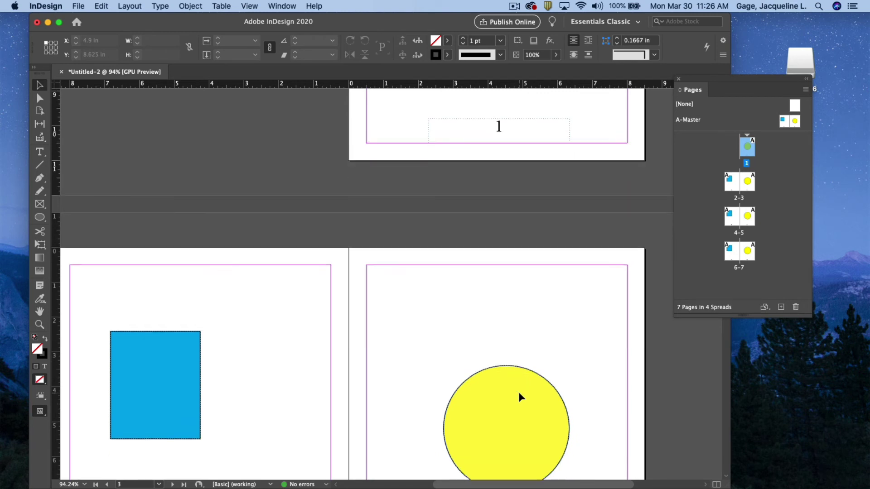
scroll(518, 392, "down", 5)
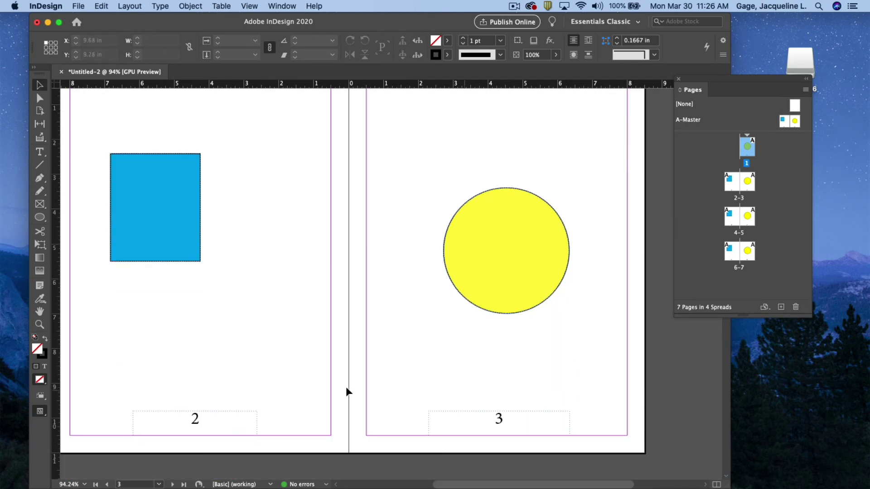
scroll(487, 398, "down", 10)
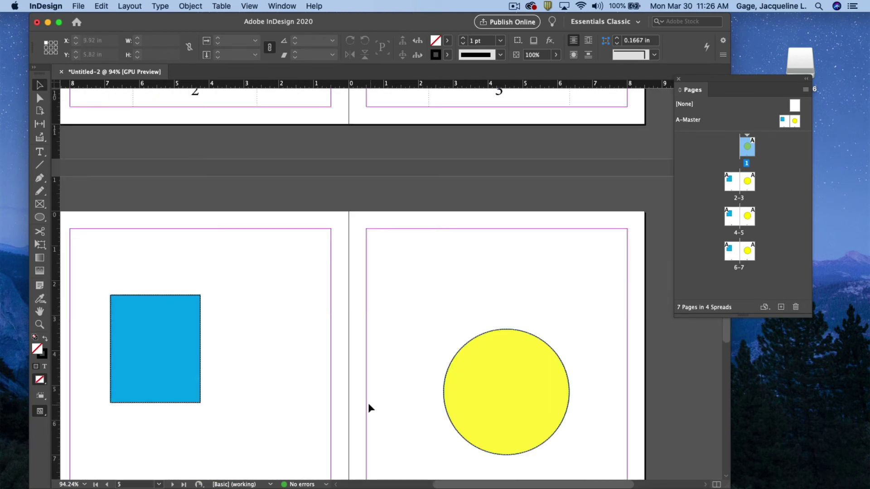
scroll(528, 332, "down", 10)
left_click_drag(155, 394, 278, 415)
left_click_drag(157, 396, 276, 421)
left_click_drag(484, 398, 563, 426)
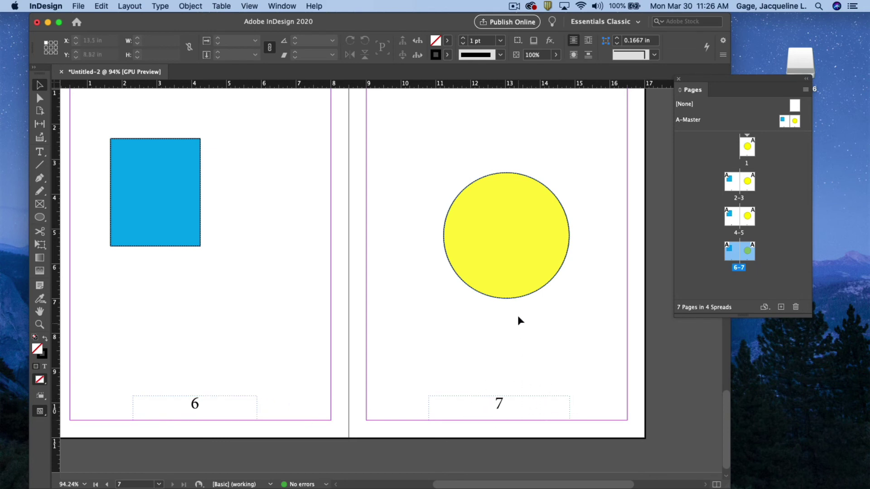
scroll(518, 315, "up", 5)
scroll(517, 315, "up", 8)
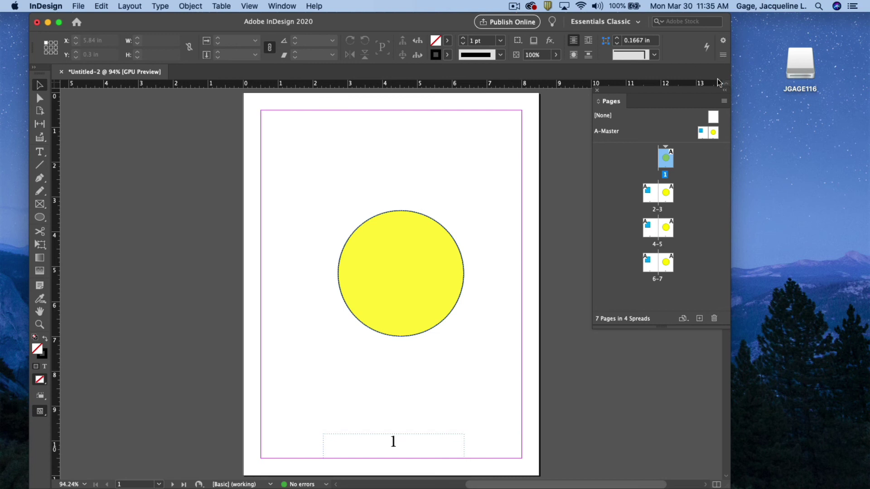
Float the Pages panel and create a new master with the default B prefix (B-Master)
left_click_drag(665, 89, 635, 108)
left_click(693, 121)
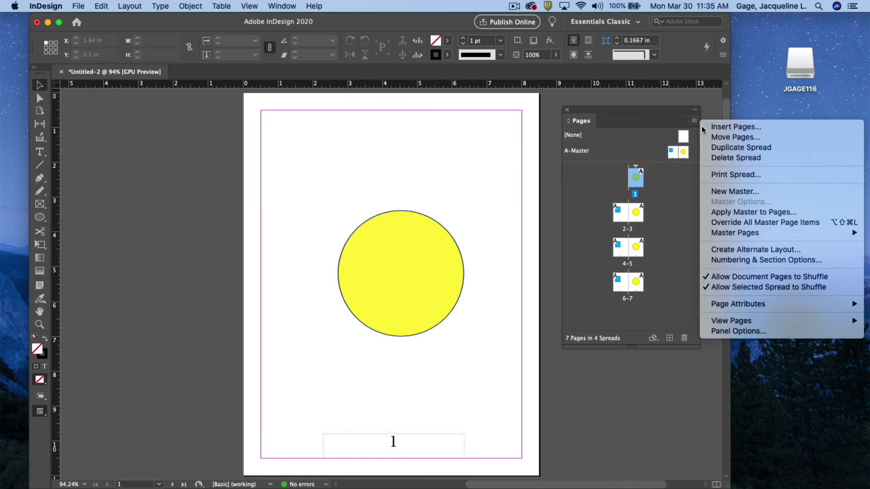
left_click(740, 194)
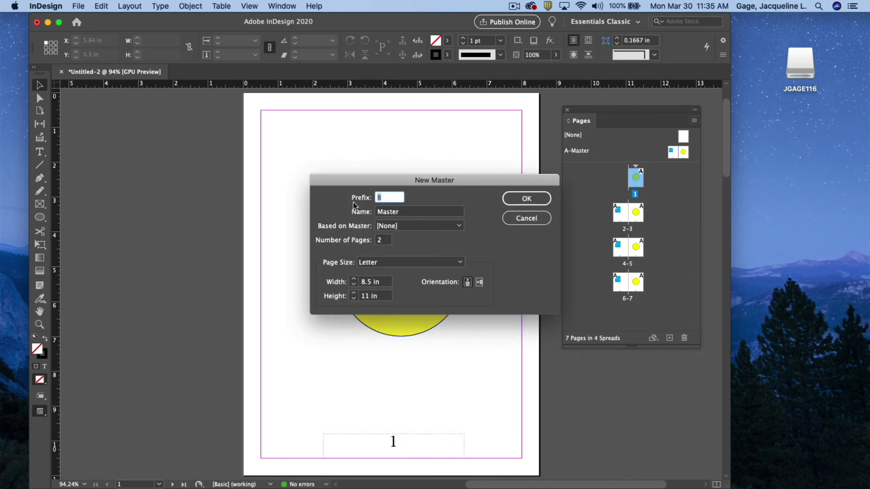
left_click(529, 198)
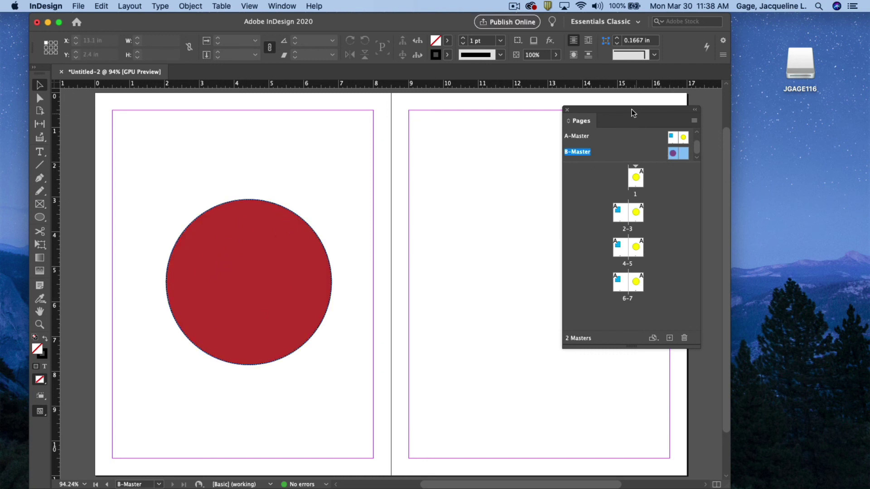
Add page 8 after page 7 and apply the B-Master to it
left_click_drag(640, 113, 574, 106)
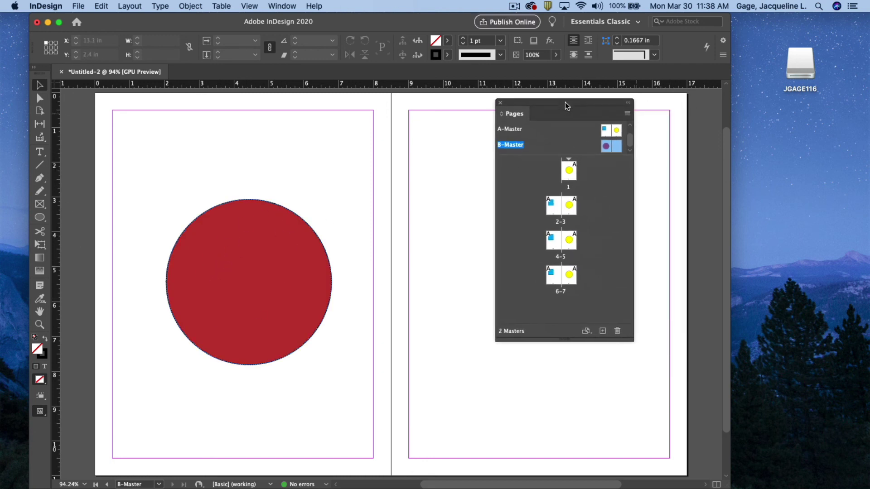
left_click(569, 284)
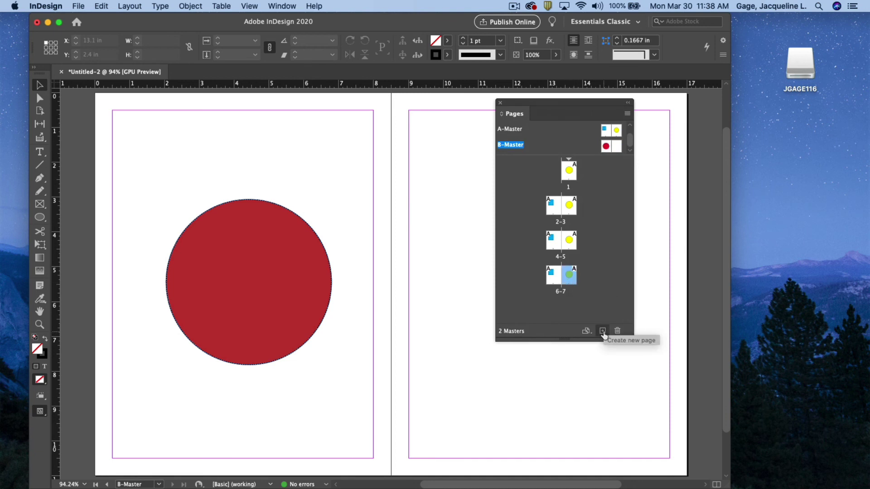
left_click(602, 331)
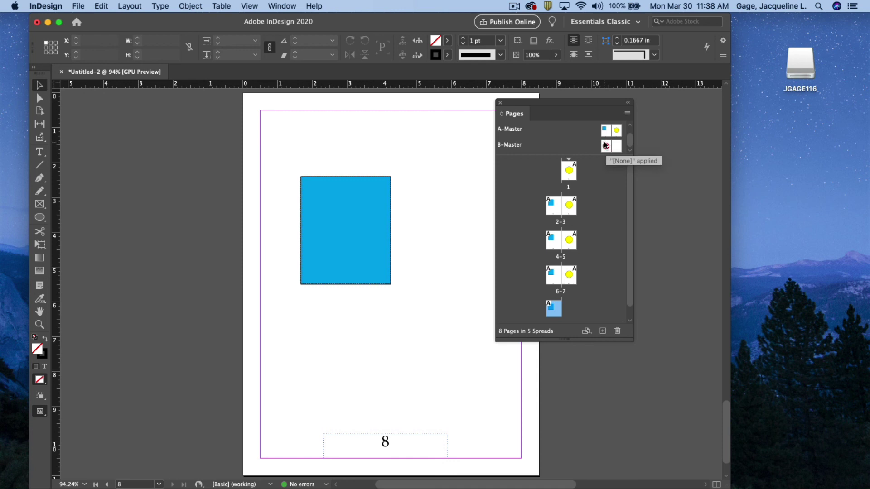
left_click_drag(605, 145, 555, 311)
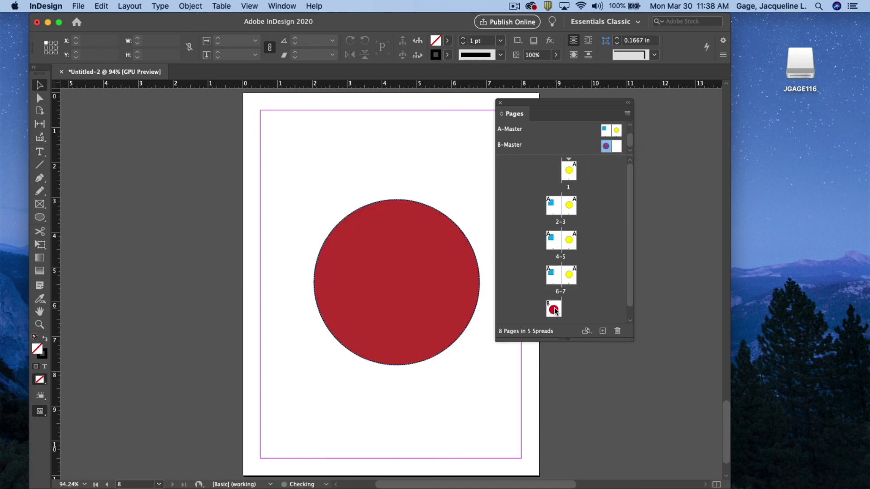
Add two new pages, 9 and 10, after page 8
left_click(603, 331, "super")
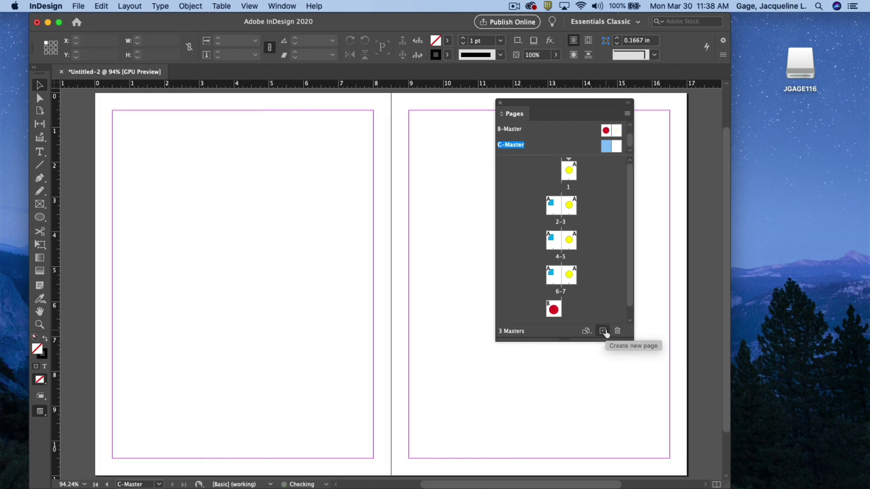
left_click(603, 331)
left_click(601, 331)
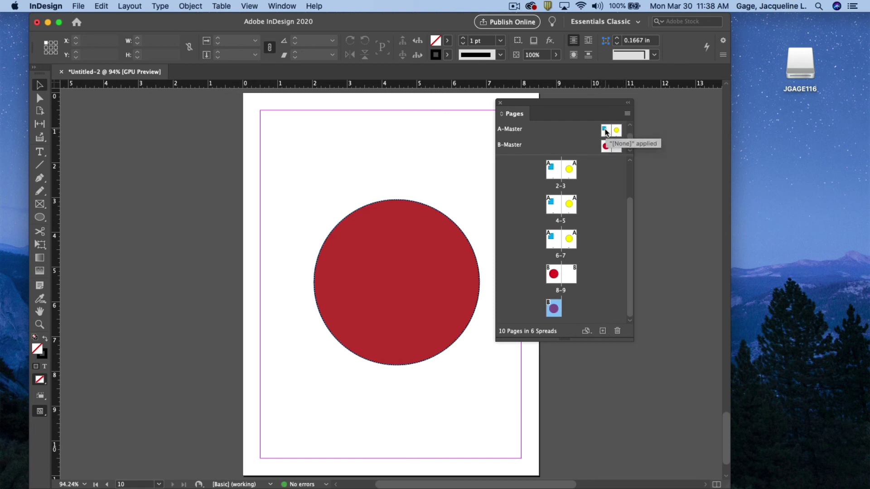
Apply the A-Master to page 9 and enlarge the Pages panel to show every page
left_click_drag(618, 130, 575, 277)
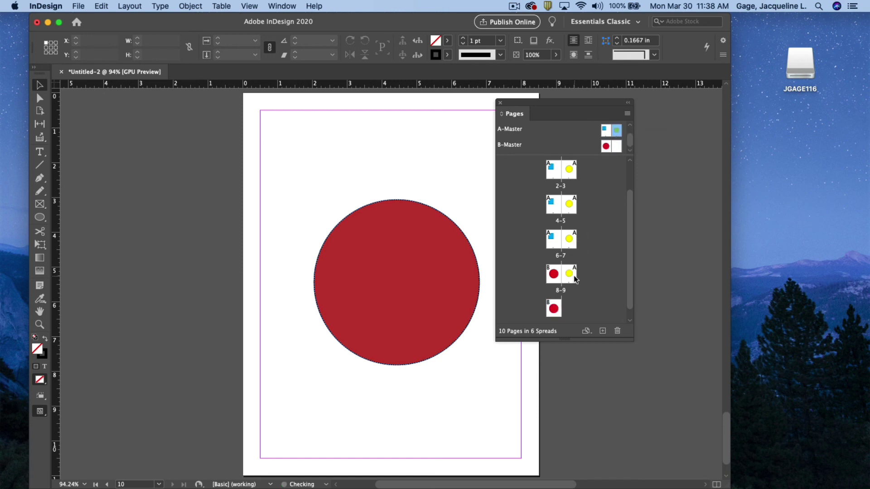
left_click_drag(605, 341, 606, 375)
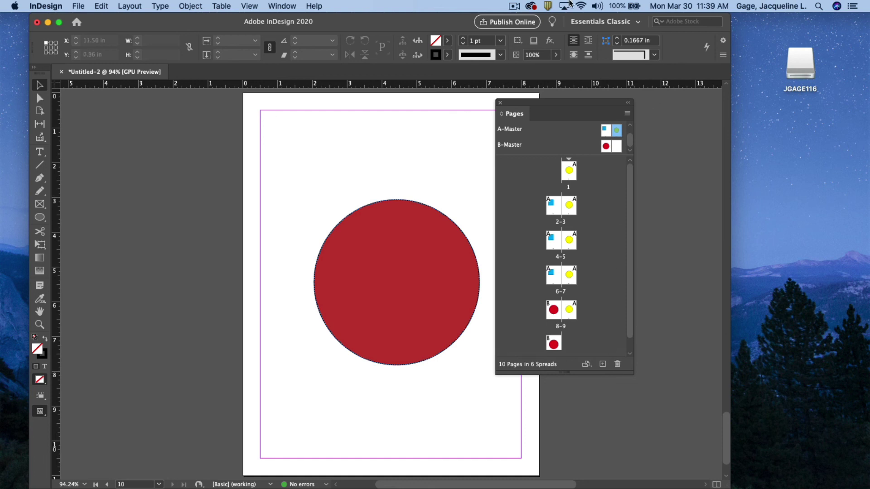
left_click(514, 7)
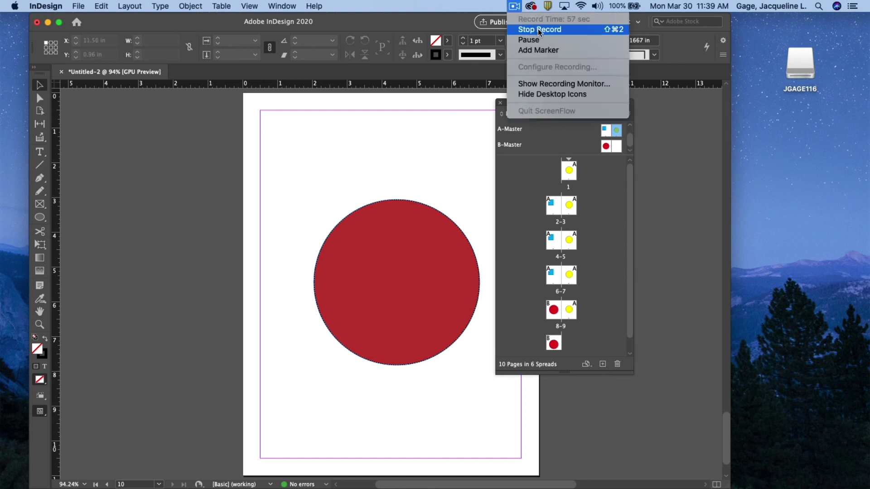